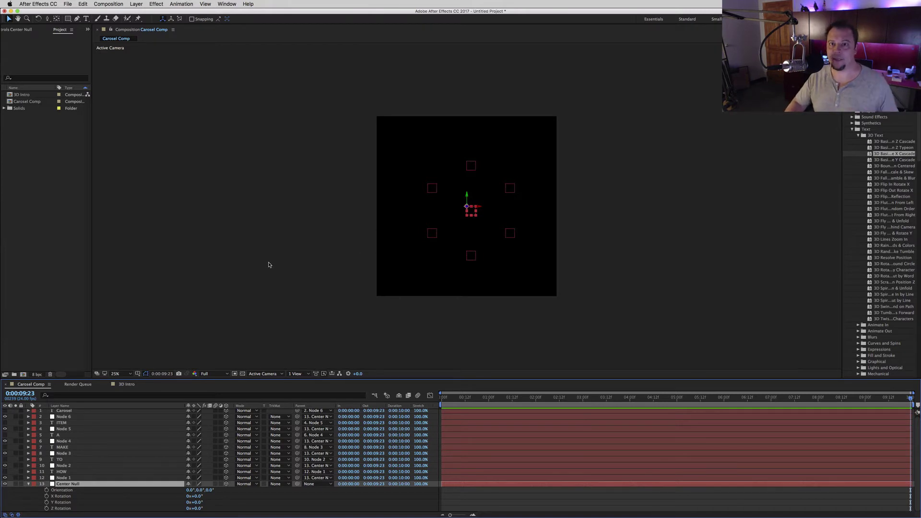
Scrub Center Null's Z Rotation to preview the node ring spinning, then undo the change.
key("r")
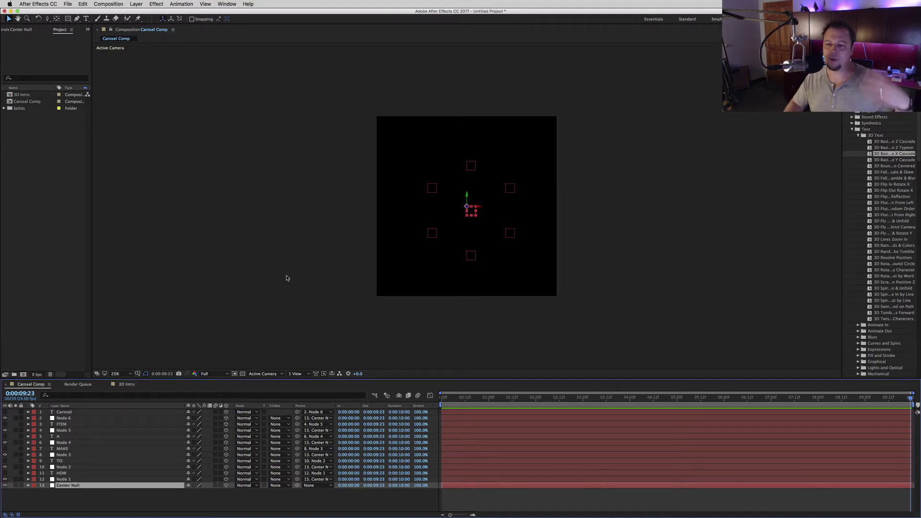
left_click_drag(486, 398, 384, 397)
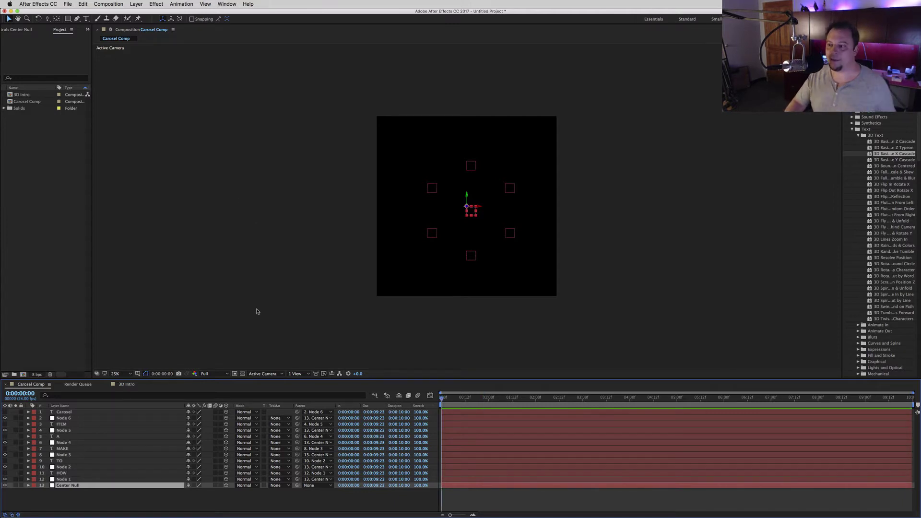
key("r")
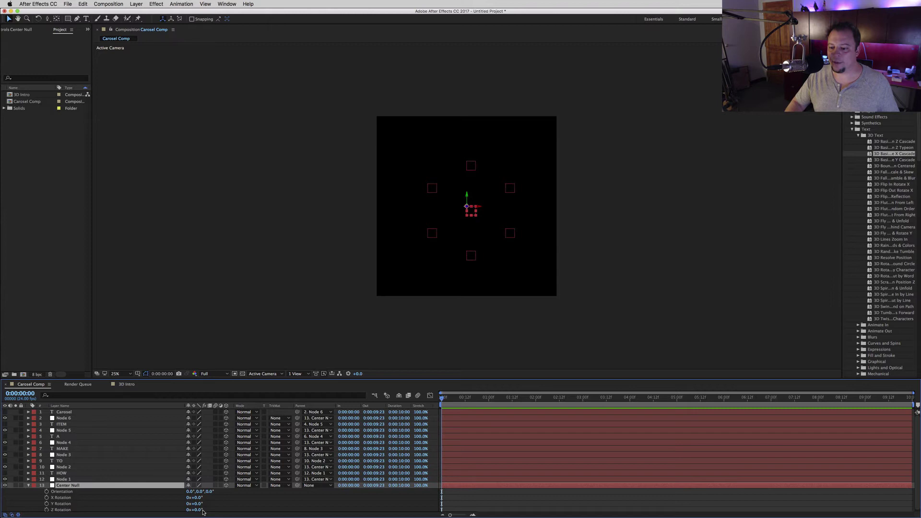
mouse_move(202, 511)
left_mouse_down()
mouse_move(397, 516)
mouse_move(207, 510)
left_mouse_up()
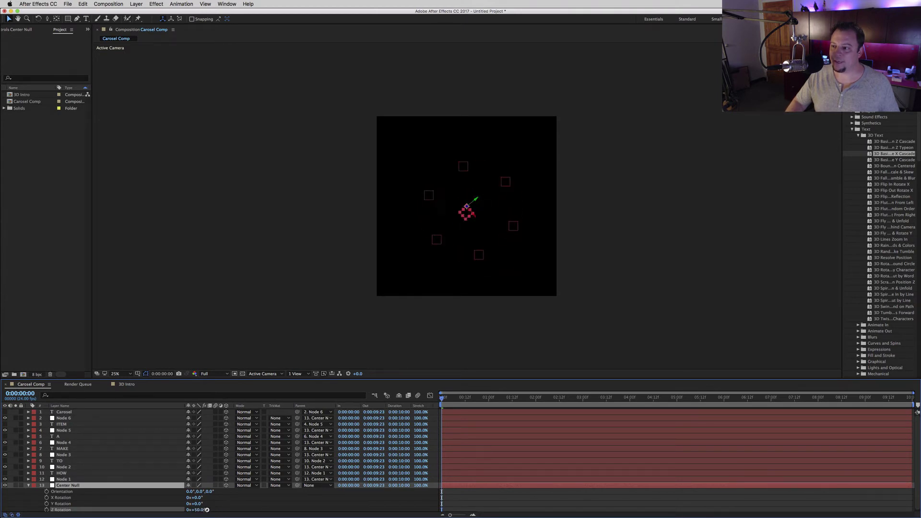
key("super+z")
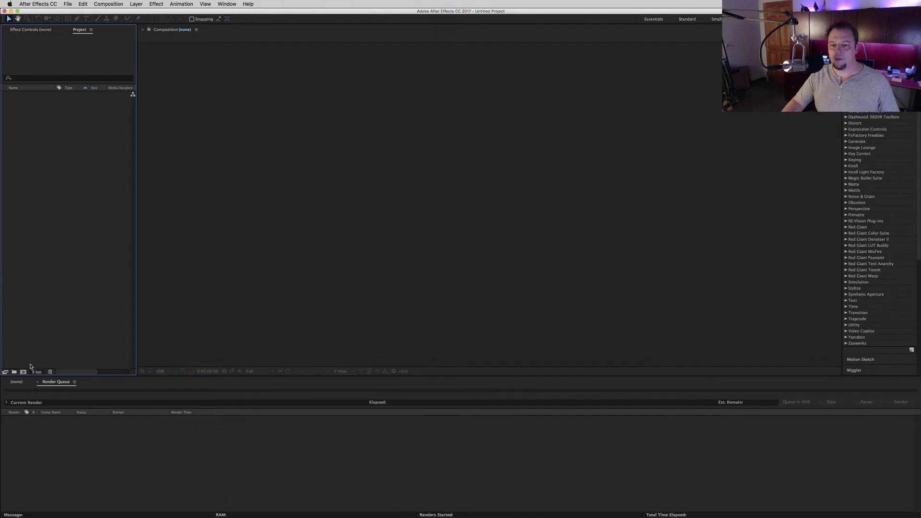
Create the Carosel Comp composition at 2000 × 2000 px, 24 fps, 10 seconds long.
left_click(23, 371)
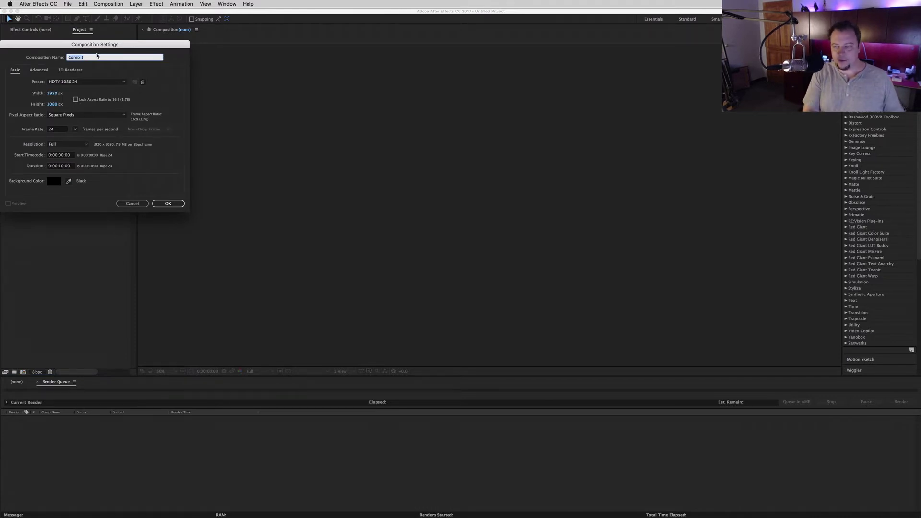
type("Cardse")
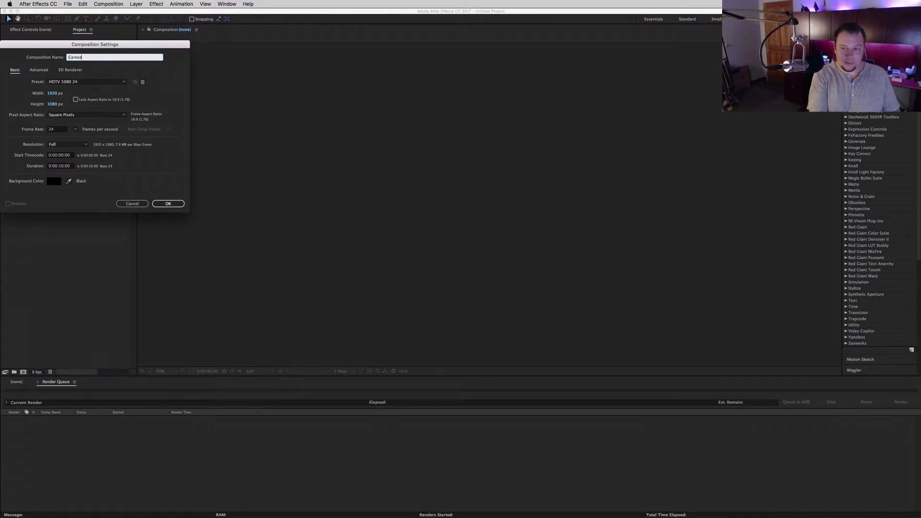
type("l Comp")
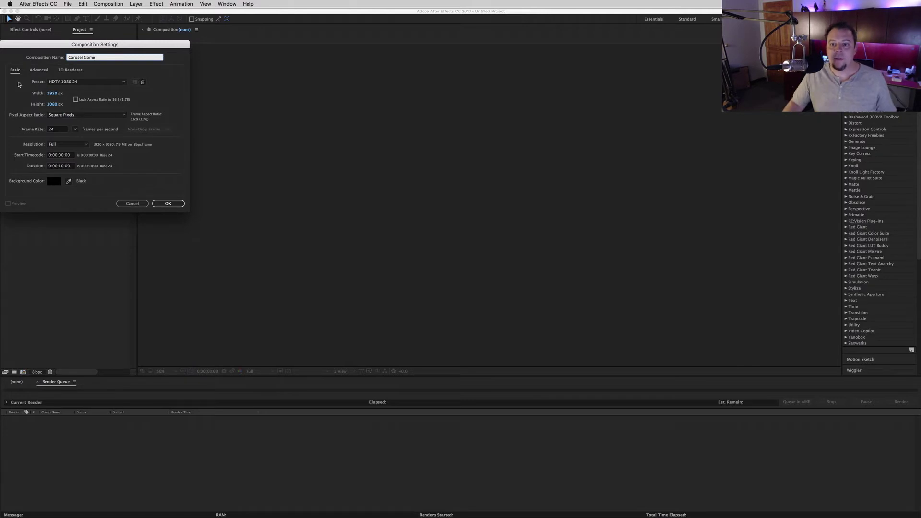
left_click(52, 93)
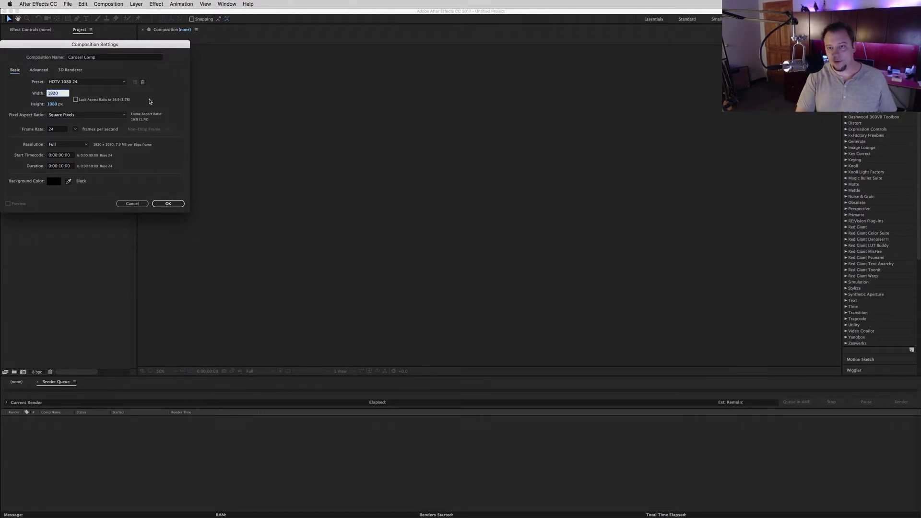
type("2000")
key("Tab")
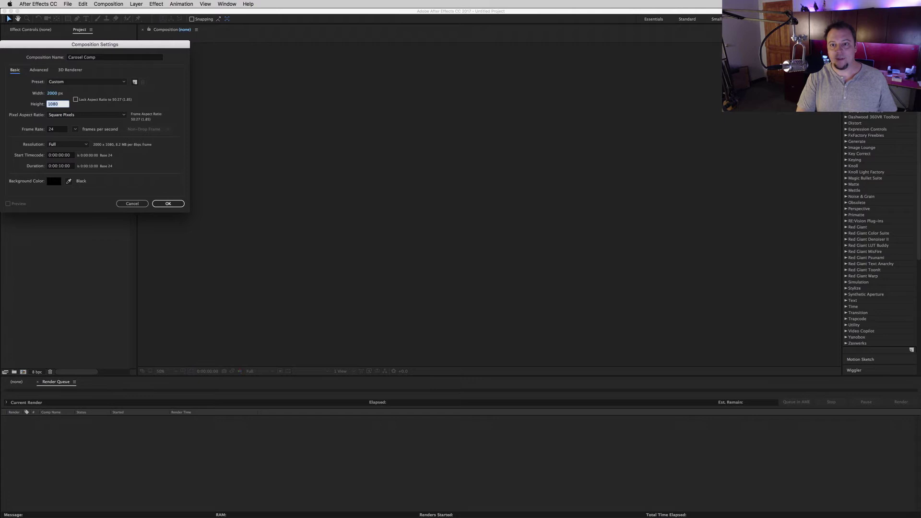
type("2000")
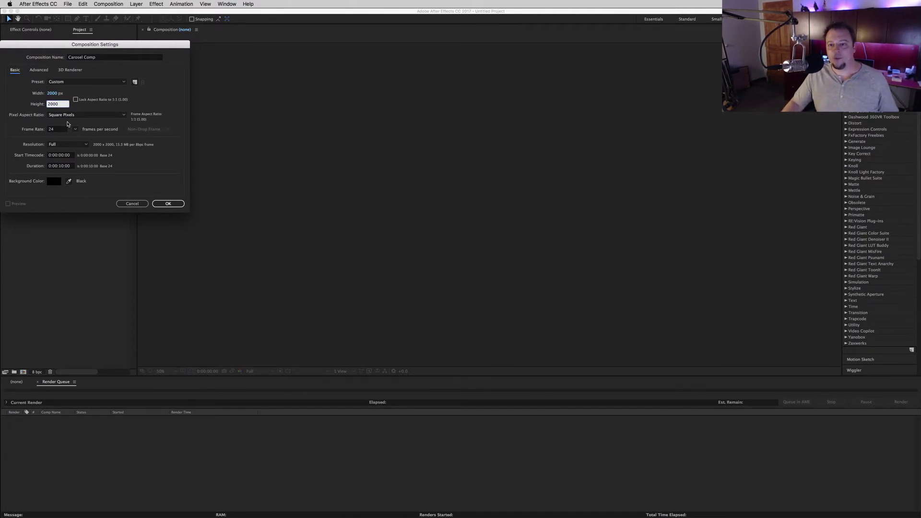
left_click(167, 202)
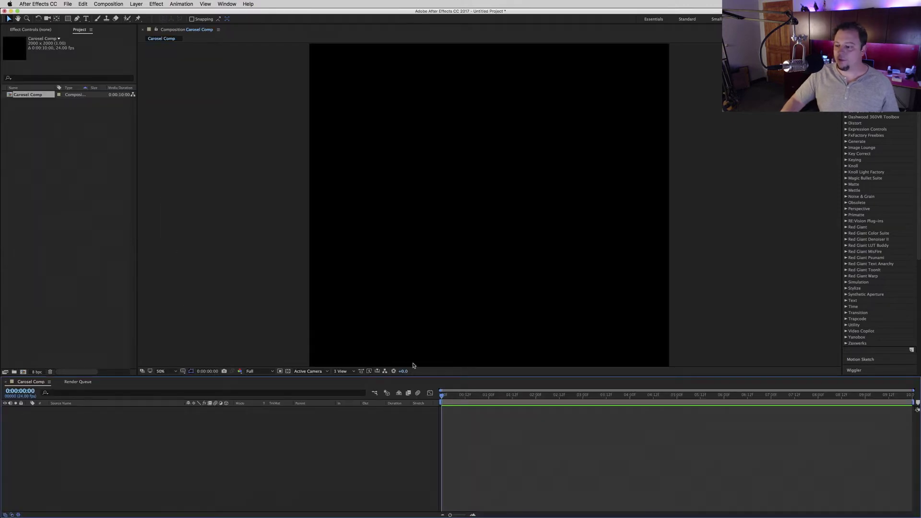
Add a null object named Center Null and reveal its Position of 1000, 1000.
right_click(104, 450)
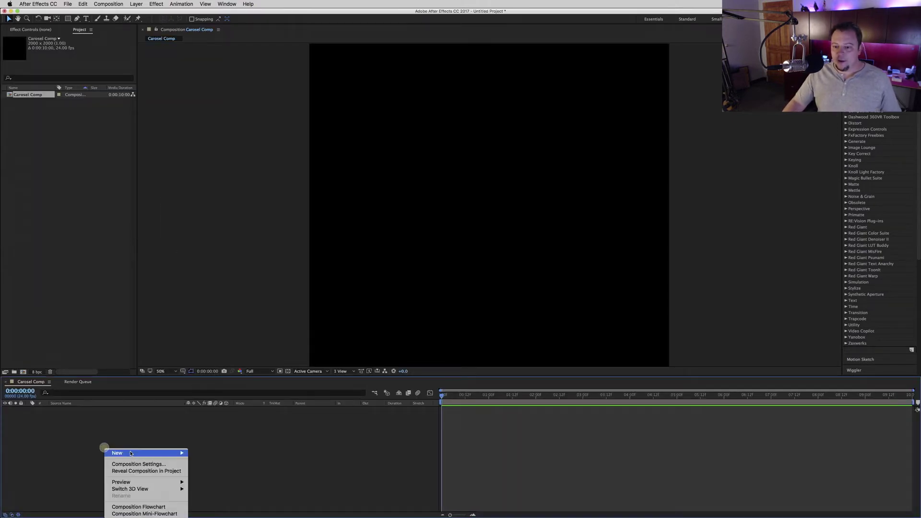
mouse_move(179, 452)
left_click(209, 491)
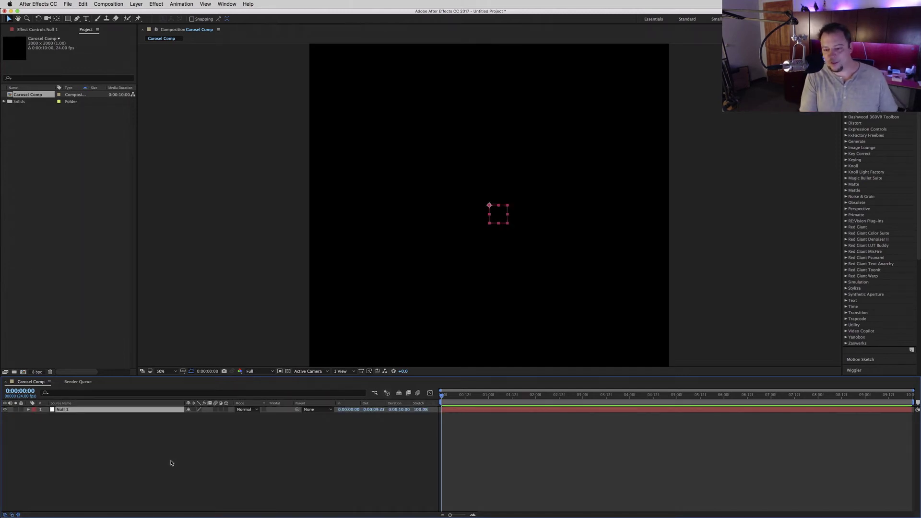
key("Return")
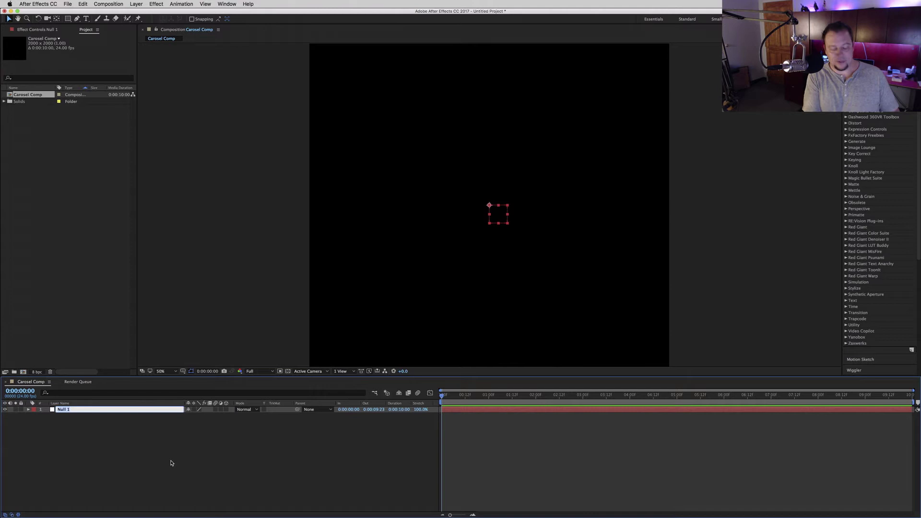
type("Center N")
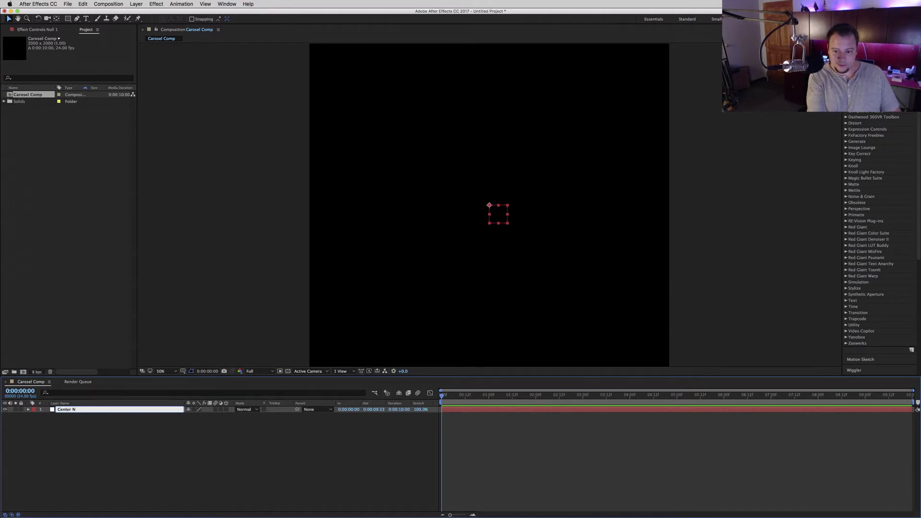
type("ull")
key("Return")
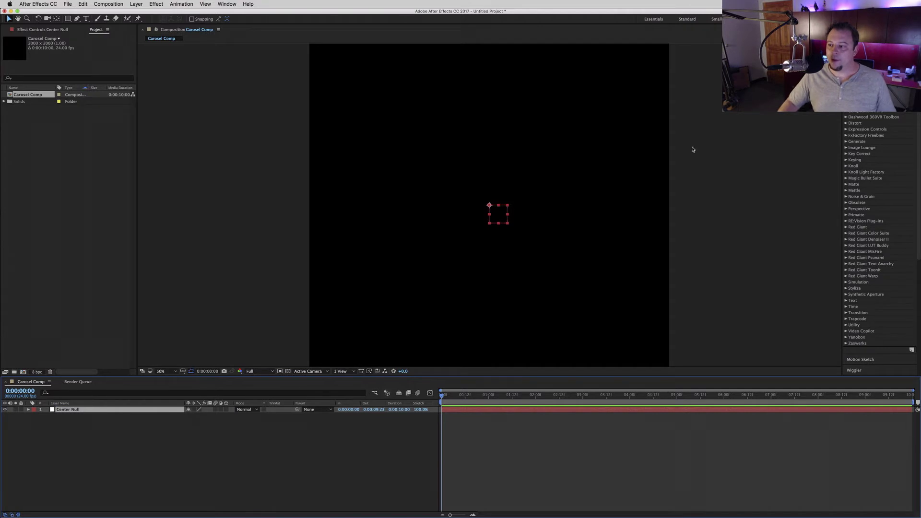
scroll(499, 205, "down", 2)
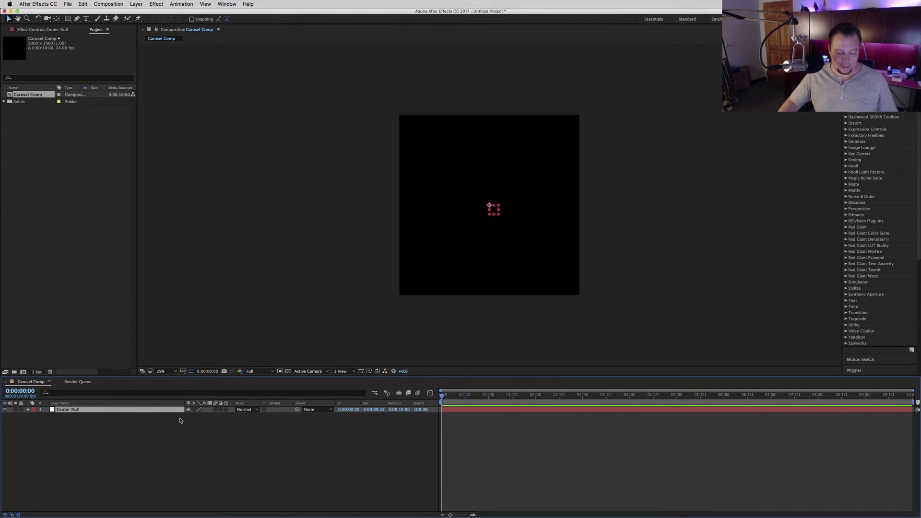
key("p")
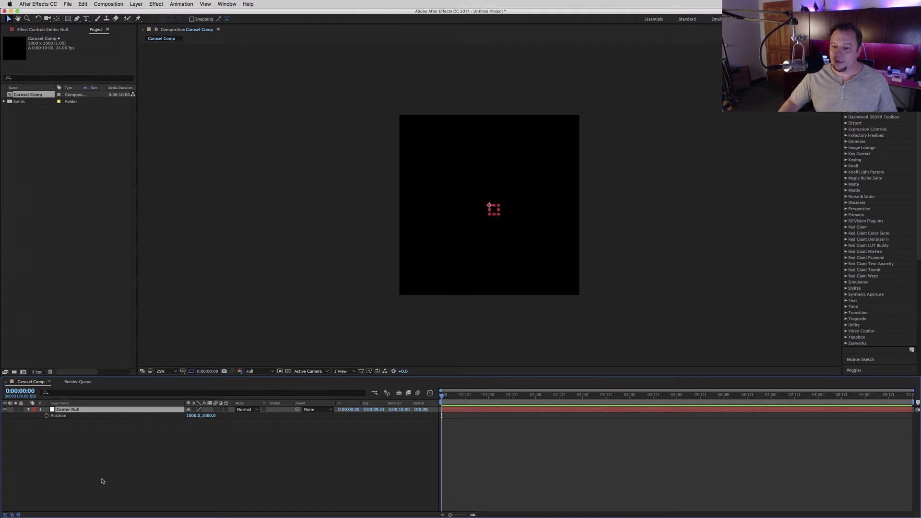
left_click(139, 466)
right_click(108, 485)
left_click(121, 458)
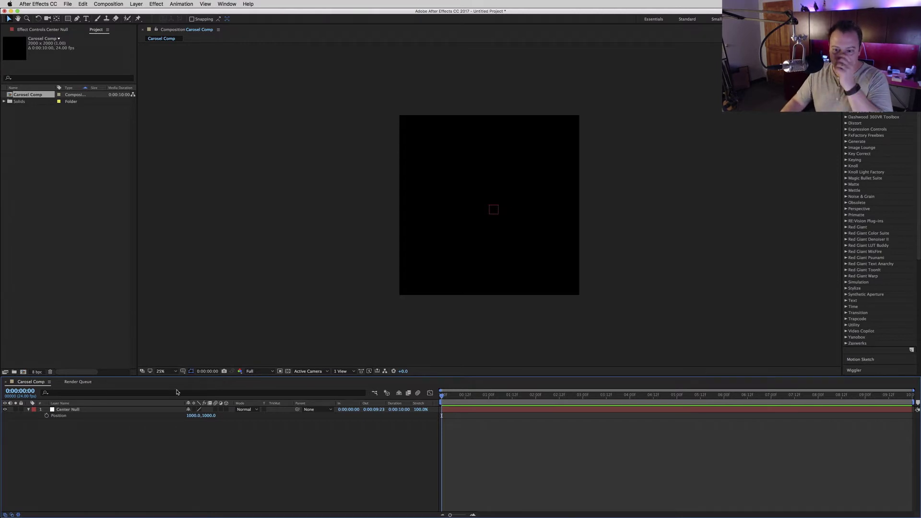
left_click(65, 410)
left_click(185, 476)
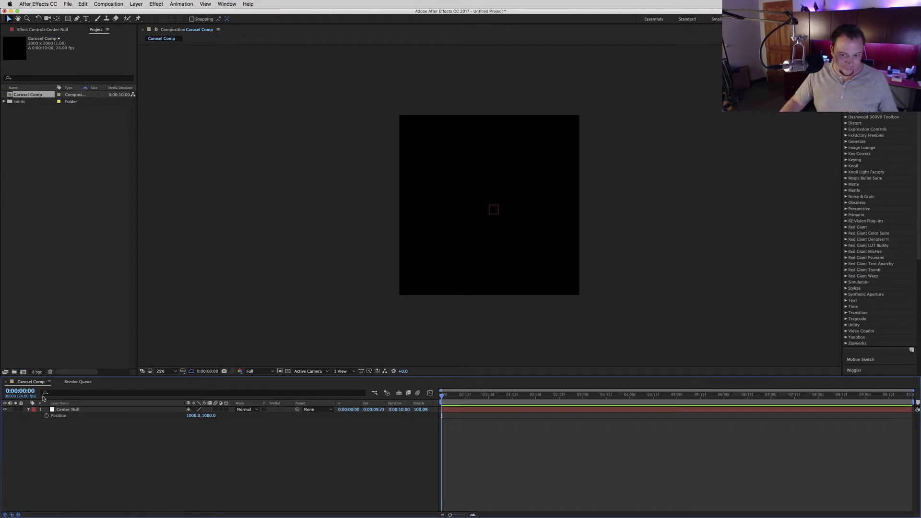
Duplicate Center Null and rename the copy Node 1.
left_click(65, 410)
key("super+d")
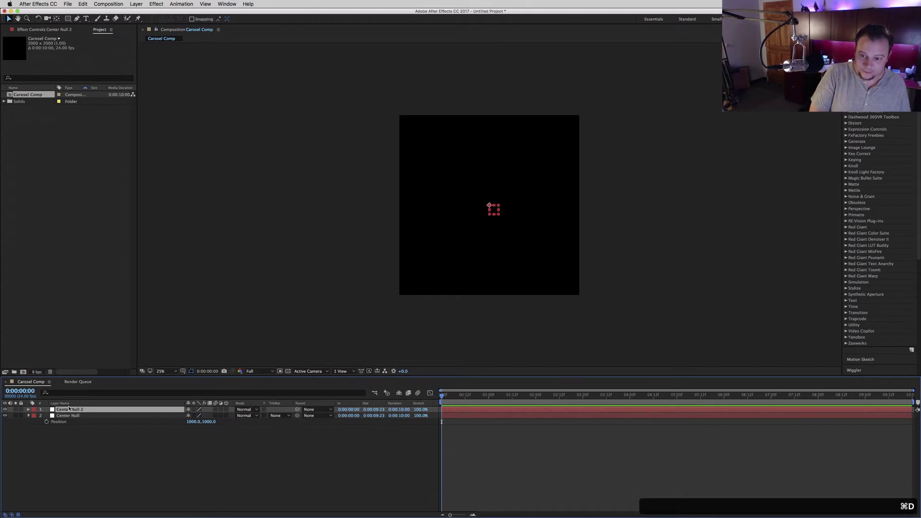
key("Return")
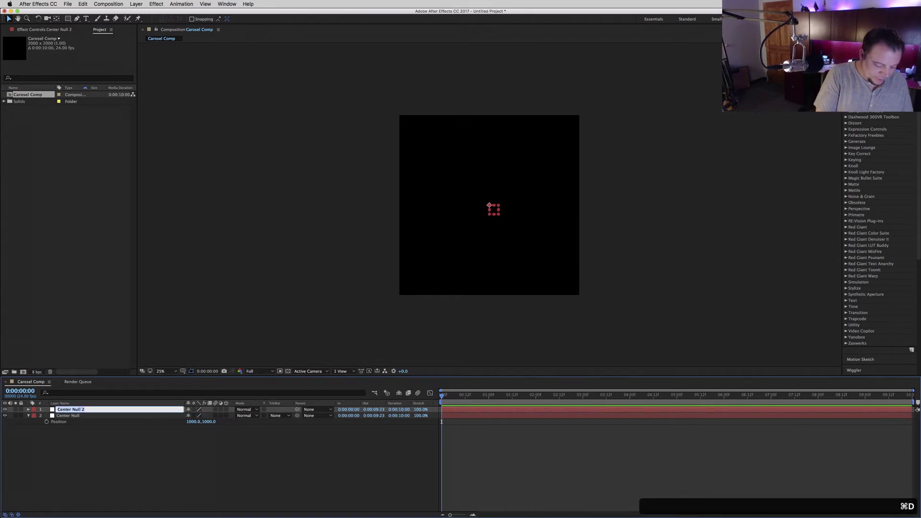
type("Node 1")
key("Return")
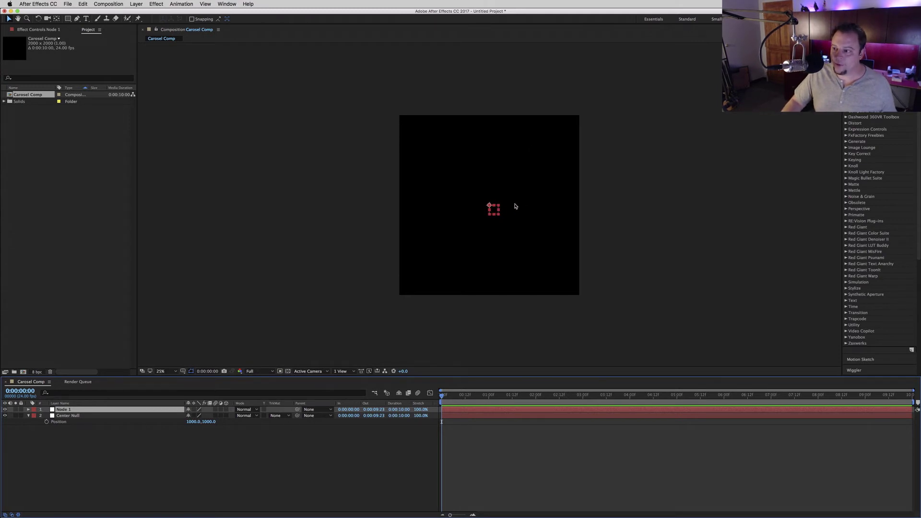
Move Node 1 to Position 1000, 500, directly above the centre.
key("p")
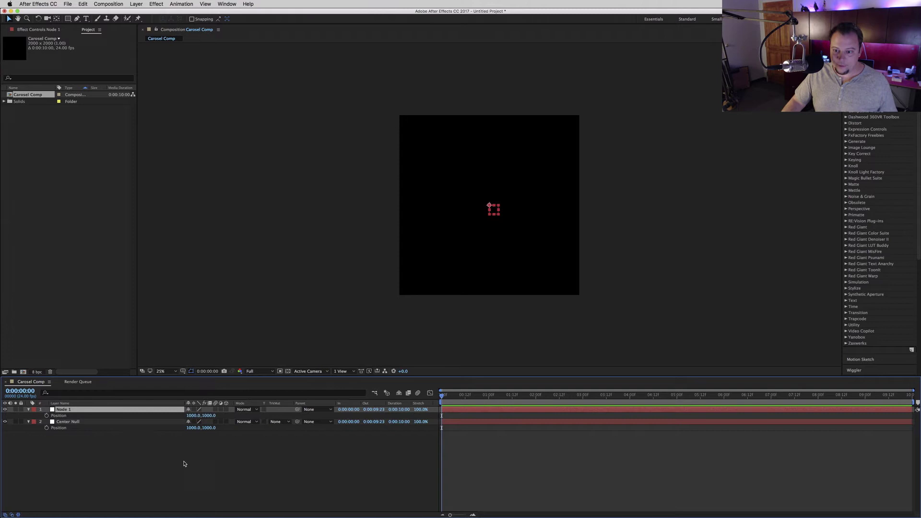
left_click_drag(209, 416, 61, 441)
left_click_drag(207, 416, 96, 423)
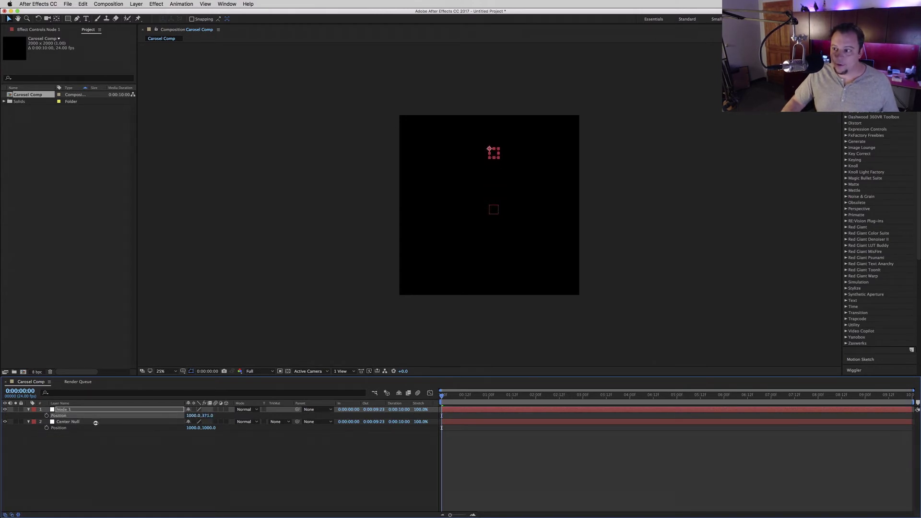
left_click(207, 416)
type("500")
key("Return")
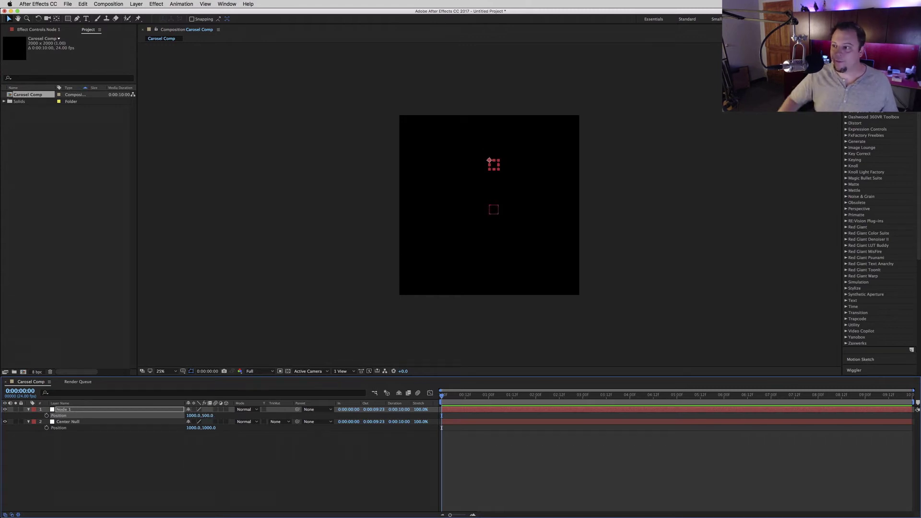
left_click(319, 475)
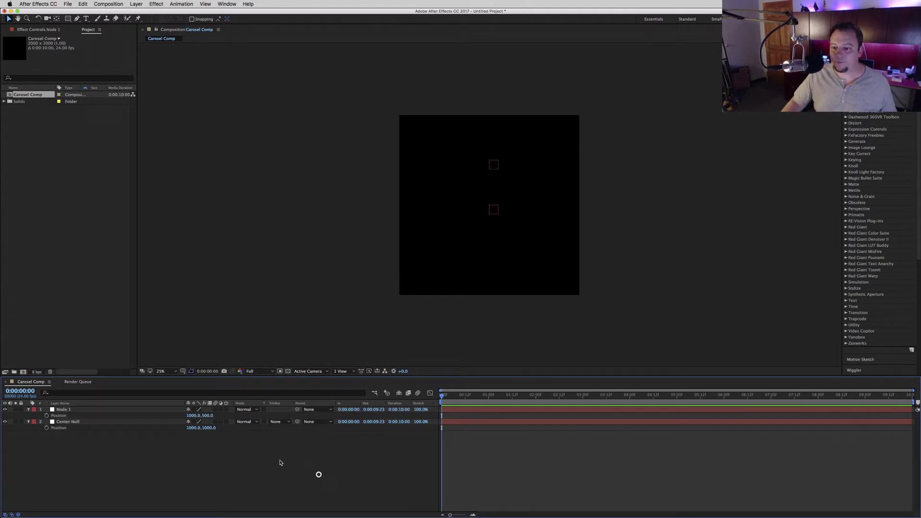
Duplicate Node 1 to create Node 2 through Node 6.
left_click(67, 410)
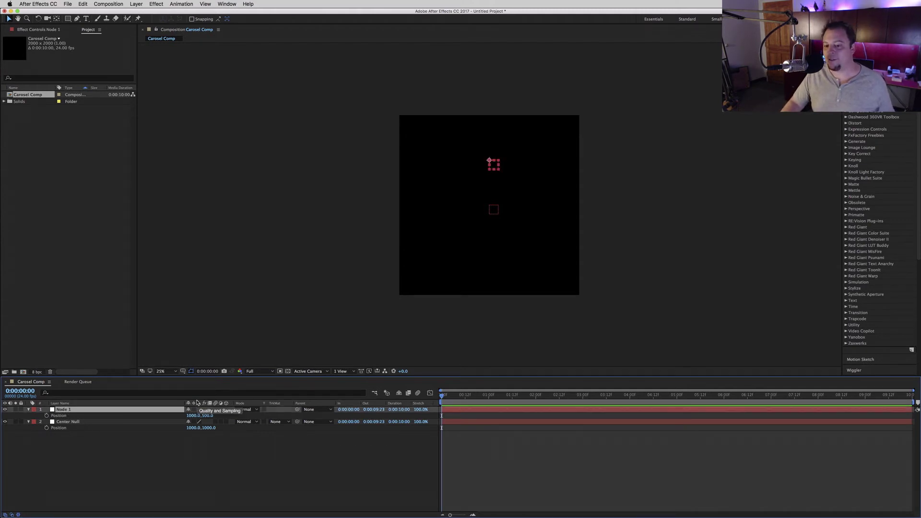
key("super+d")
key("super+d")
key("super+d")
key("super+d")
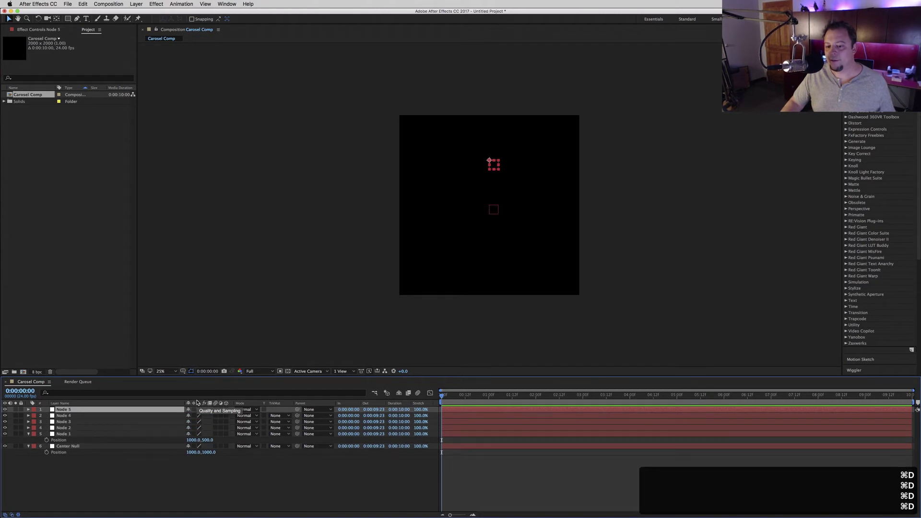
key("super+d")
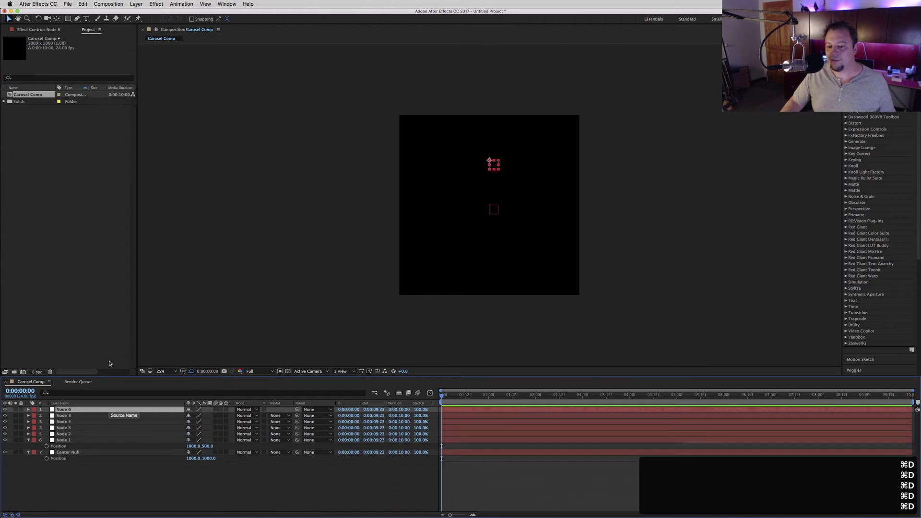
left_click(71, 442)
Show the Rotation property for Node 1 and Center Null, then deselect them.
left_click(75, 409)
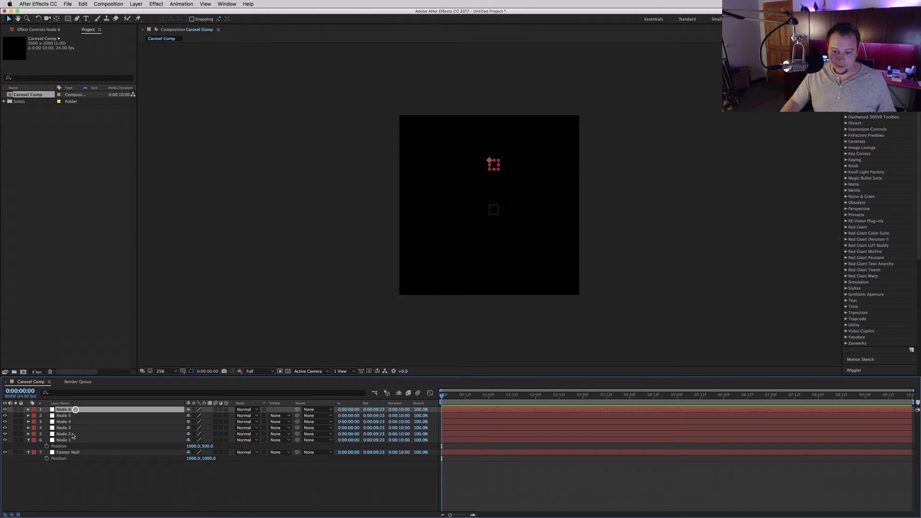
left_click(71, 440)
left_click(69, 453, "shift")
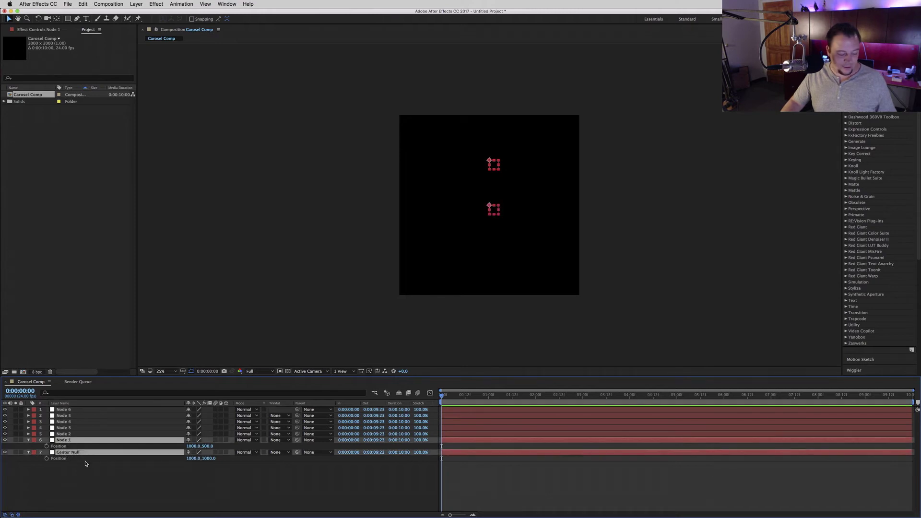
key("r")
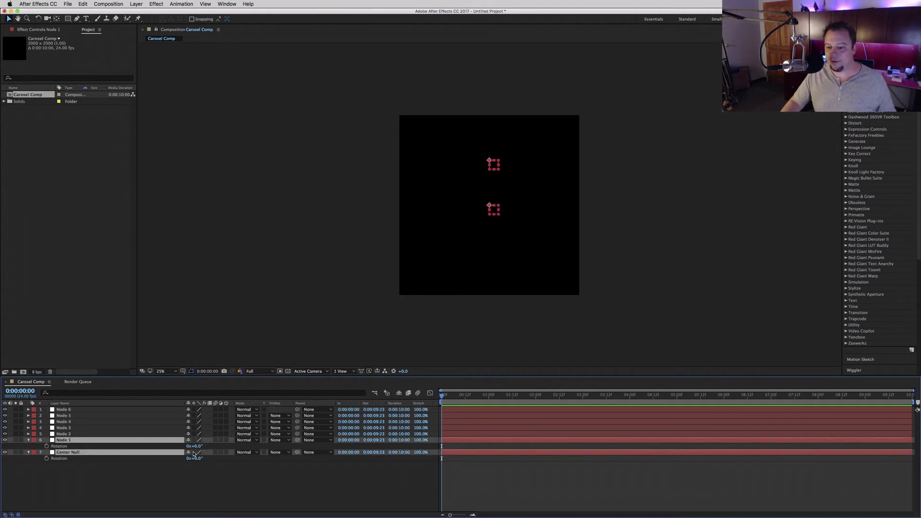
left_click(146, 482)
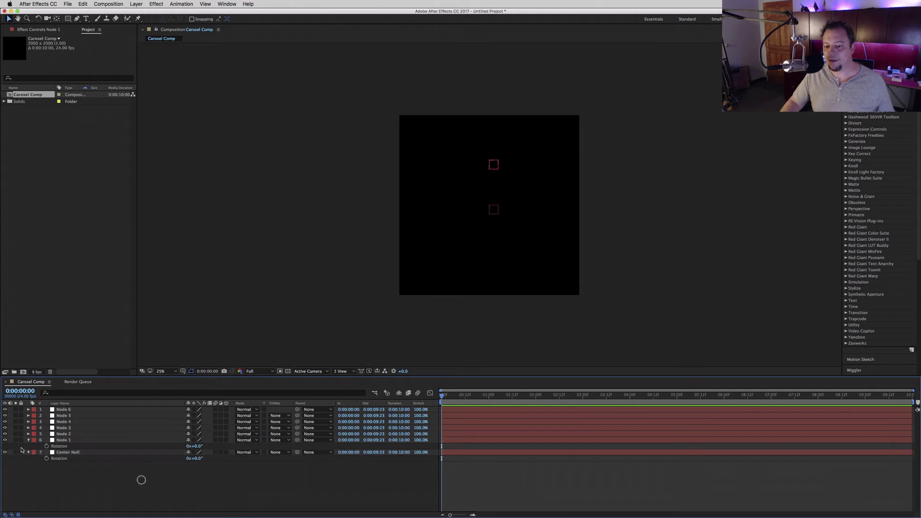
Give Node 1 a negated expression linked to Center Null's Rotation, and parent it to Center Null.
left_click(47, 446, "alt")
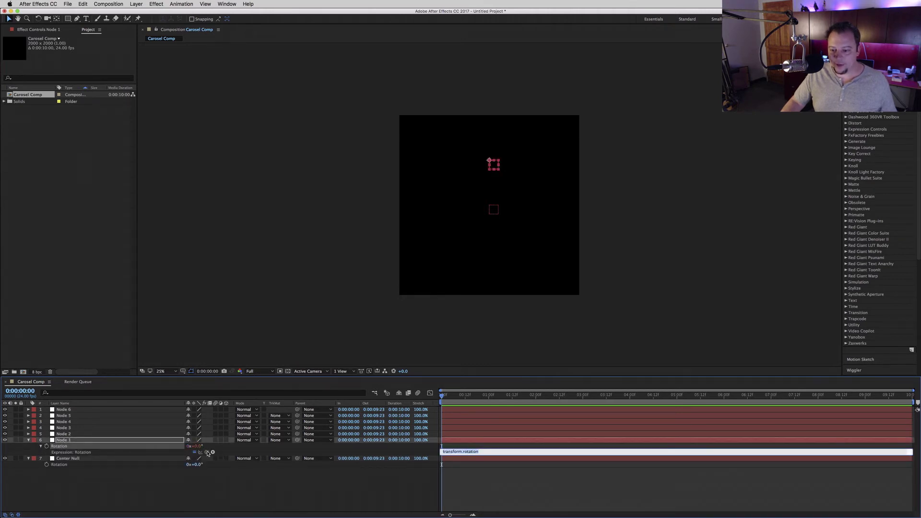
left_click_drag(207, 452, 131, 463)
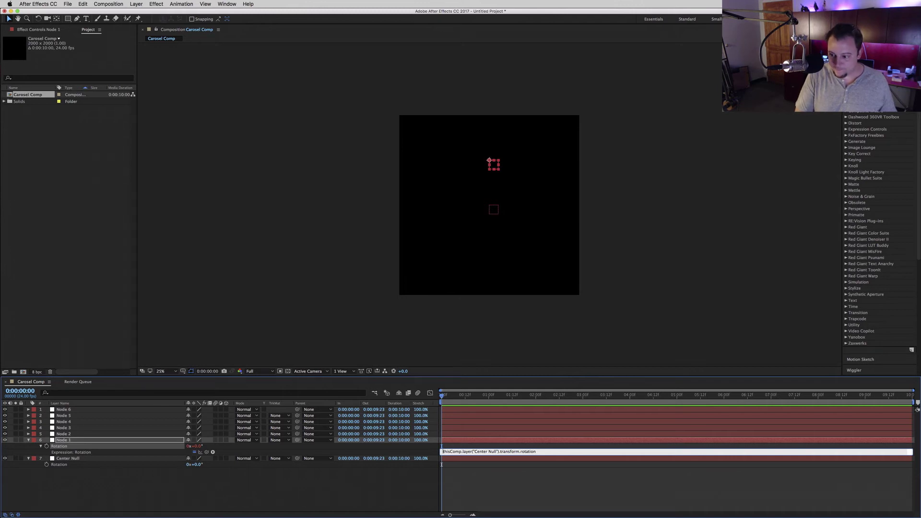
type("-")
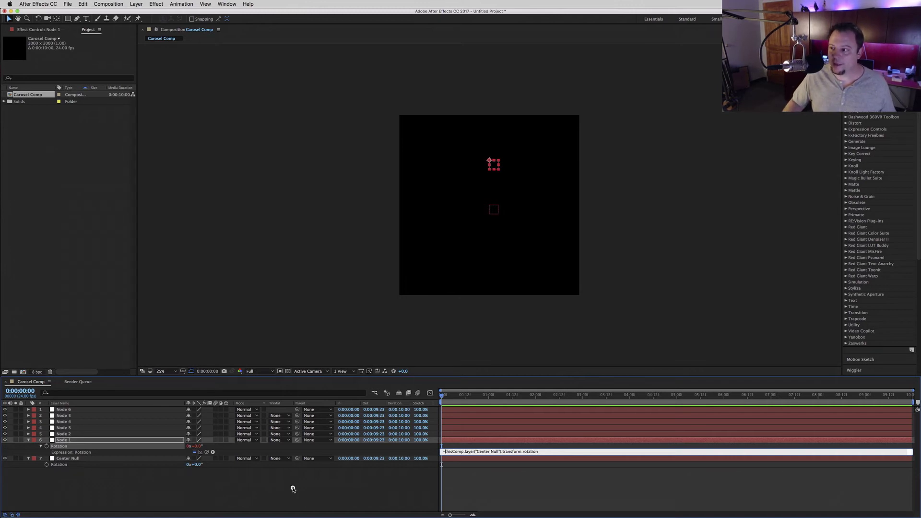
left_click(293, 489)
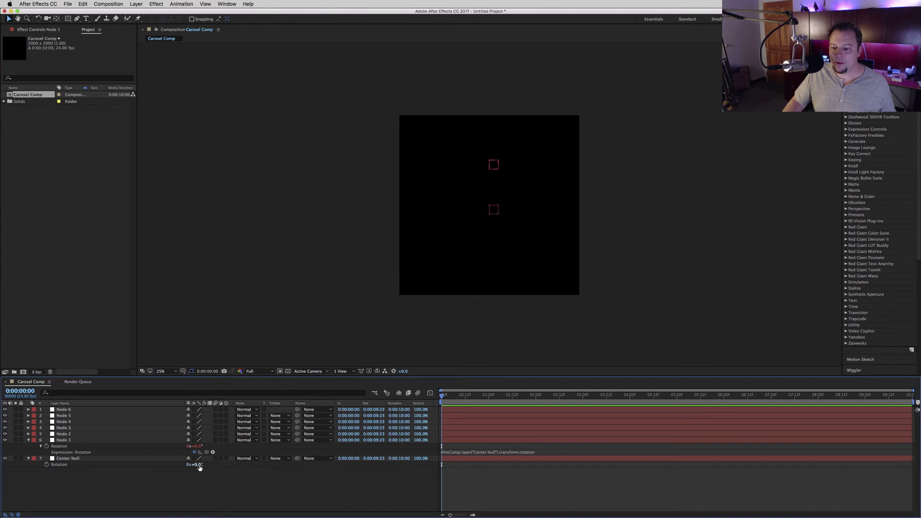
left_click_drag(297, 441, 74, 459)
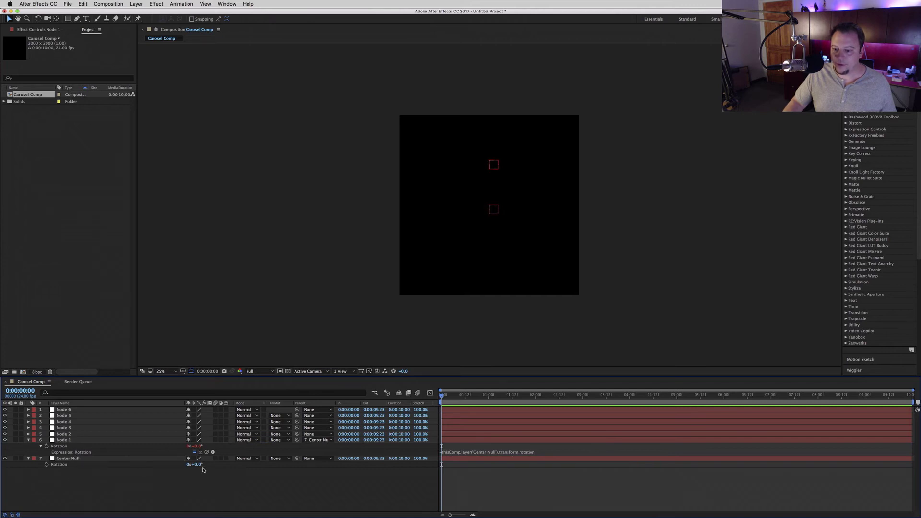
Test-spin Center Null and undo, then set its Rotation to 60°.
left_click_drag(197, 465, 239, 491)
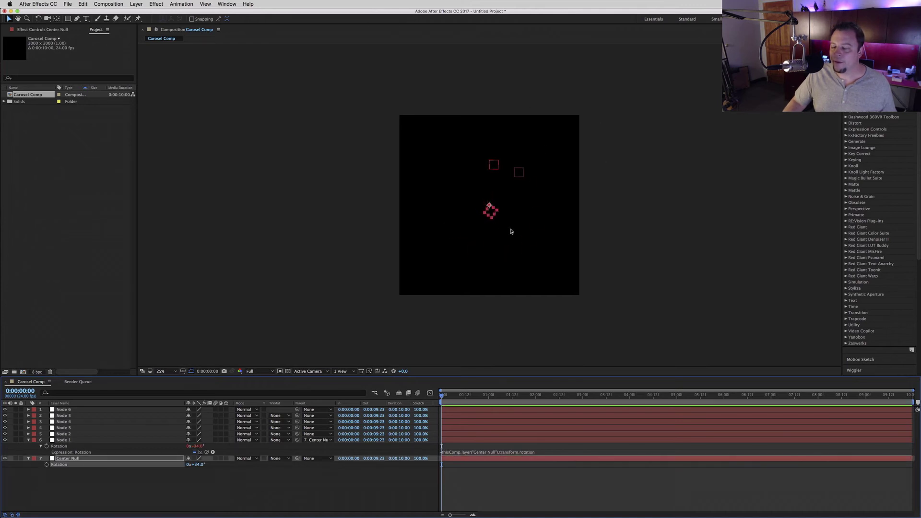
key("super+z")
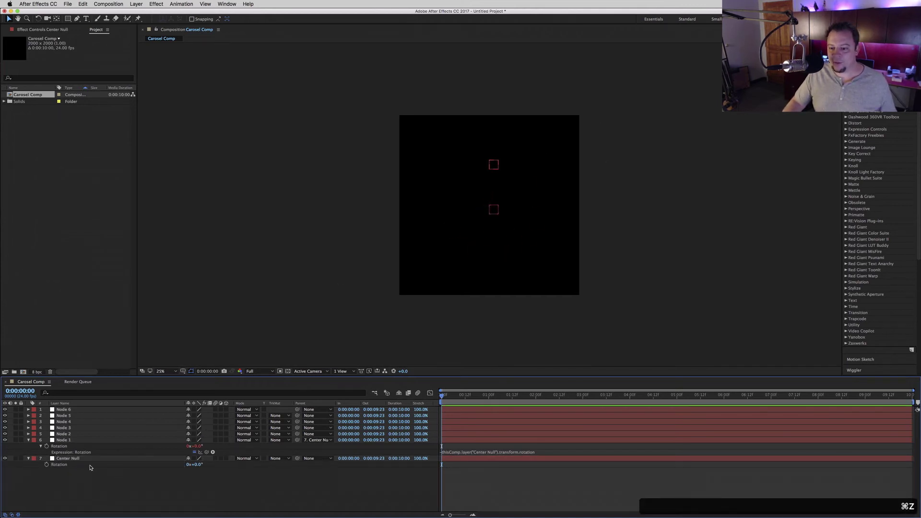
left_click(63, 460)
key("super+shift+a")
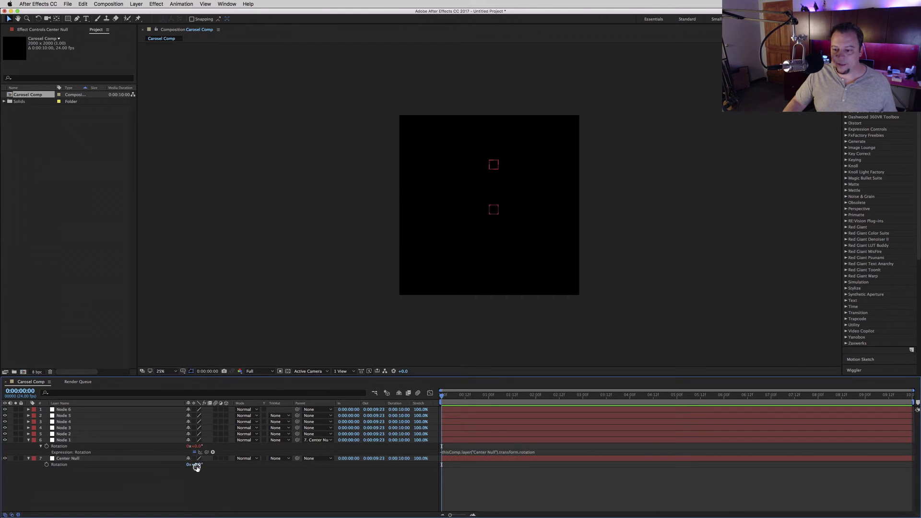
left_click(196, 465)
type("60")
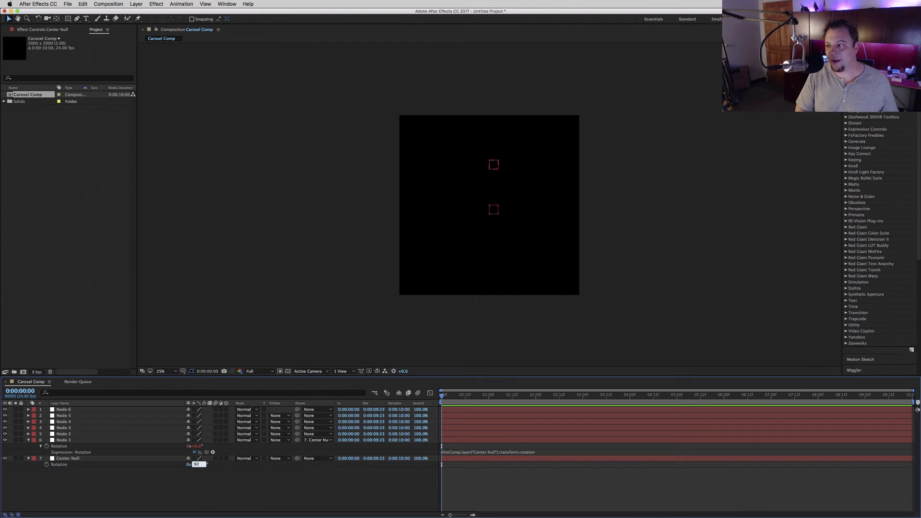
key("Return")
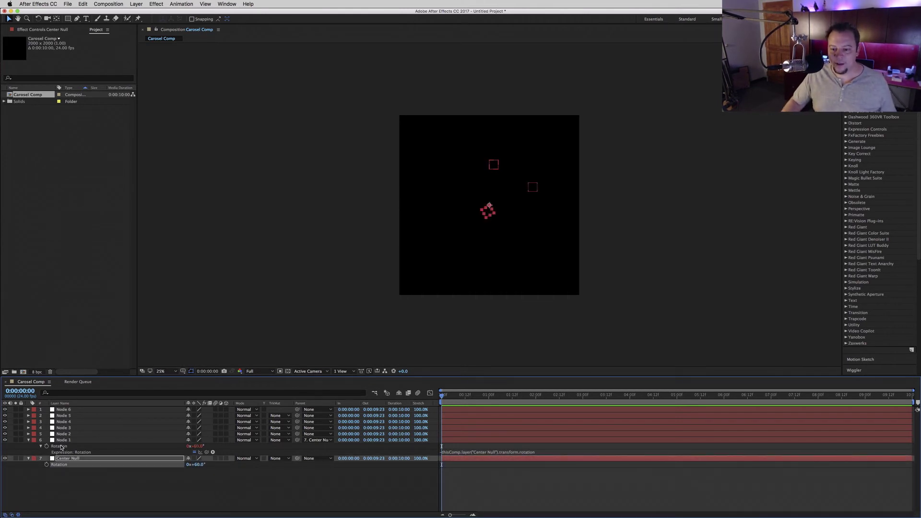
Give Node 2 a negated Center Null rotation expression and parent it to Center Null.
left_click(28, 440)
left_click(62, 434)
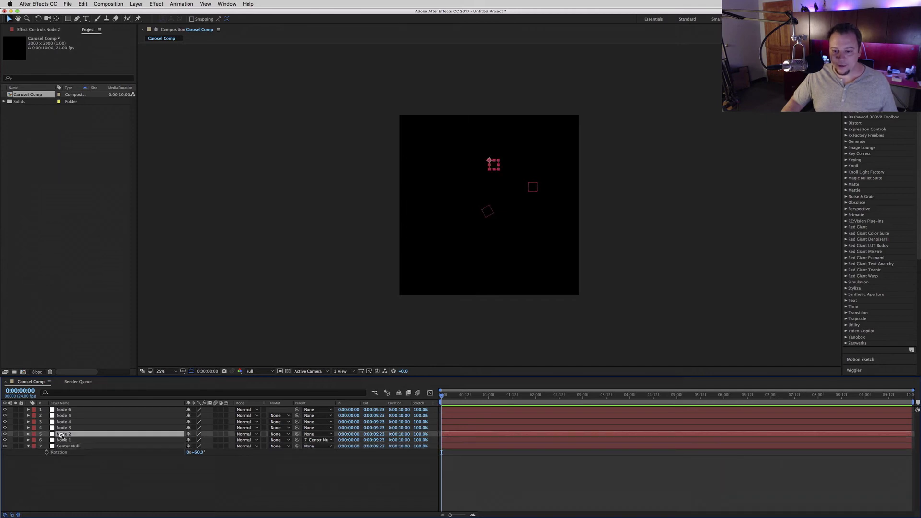
key("r")
left_click(46, 440, "alt")
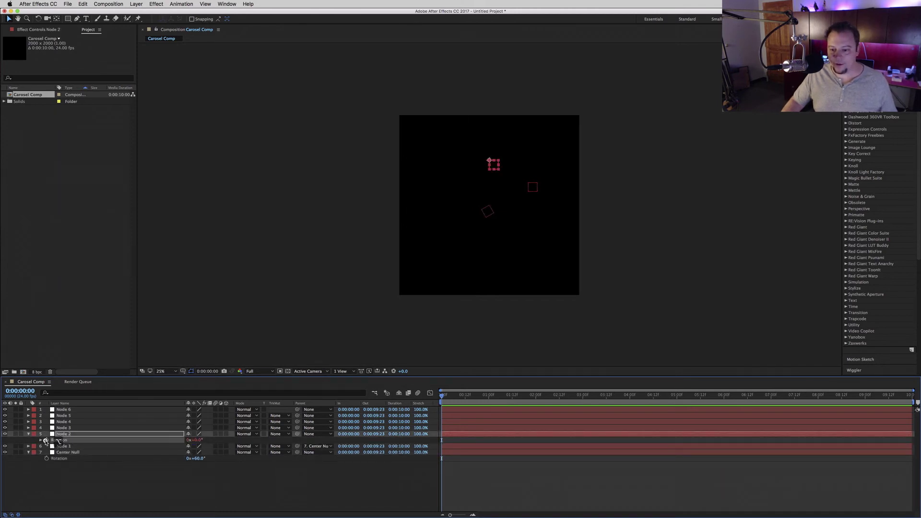
left_click_drag(194, 451, 66, 464)
left_click(463, 446)
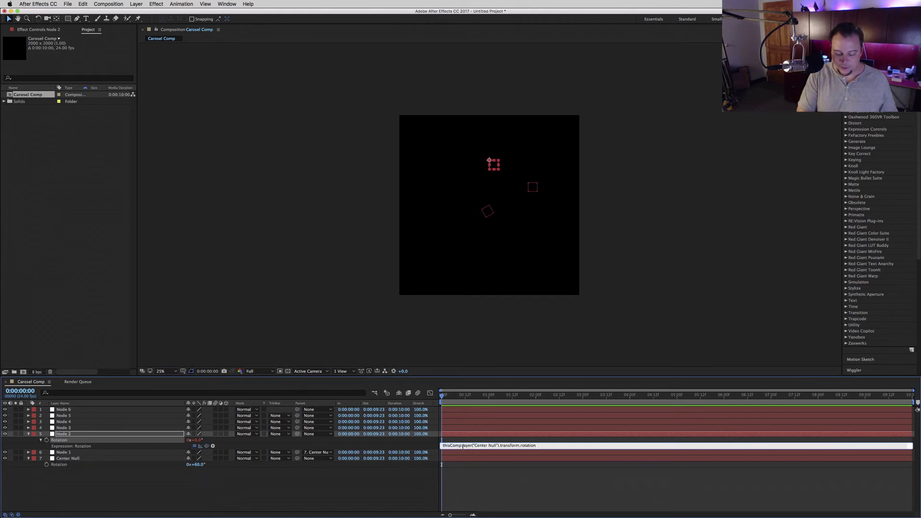
type("-")
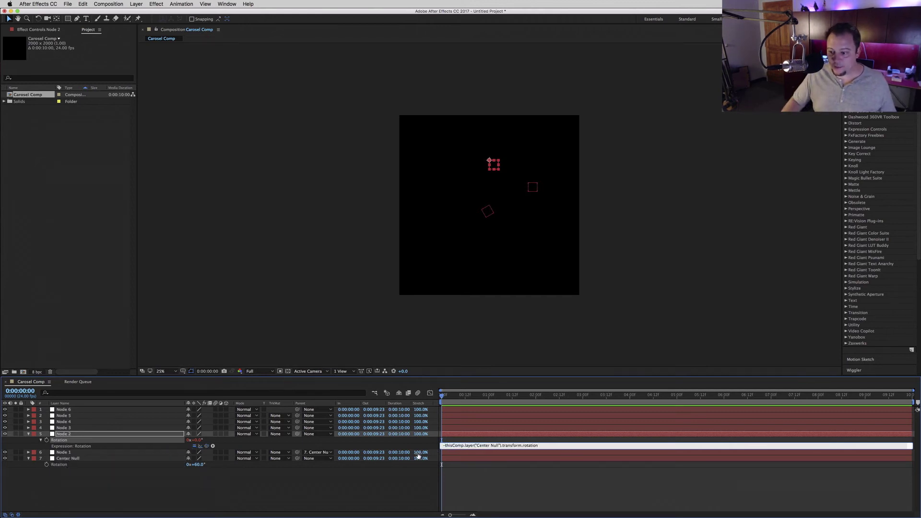
left_click(315, 475)
left_click_drag(297, 434, 107, 457)
Set Center Null's Rotation to 120° by adding 60 to the current value.
left_click(29, 434)
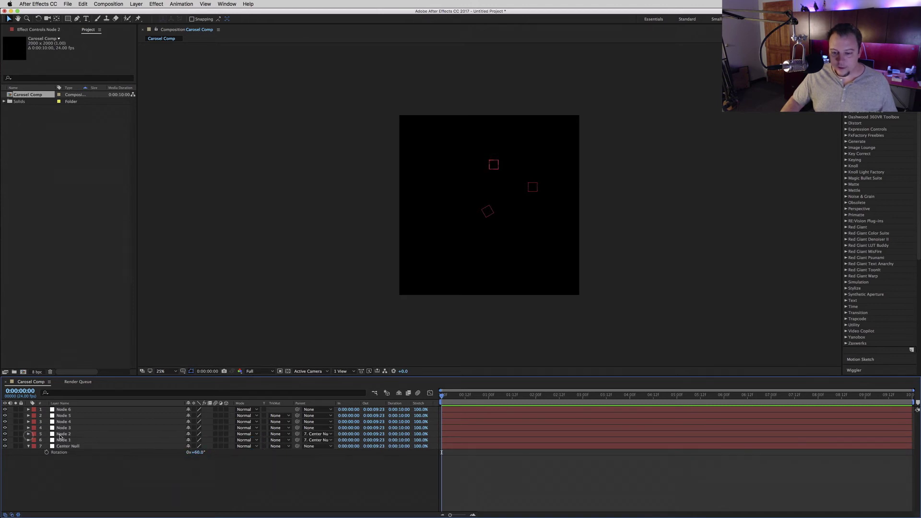
left_click(198, 452)
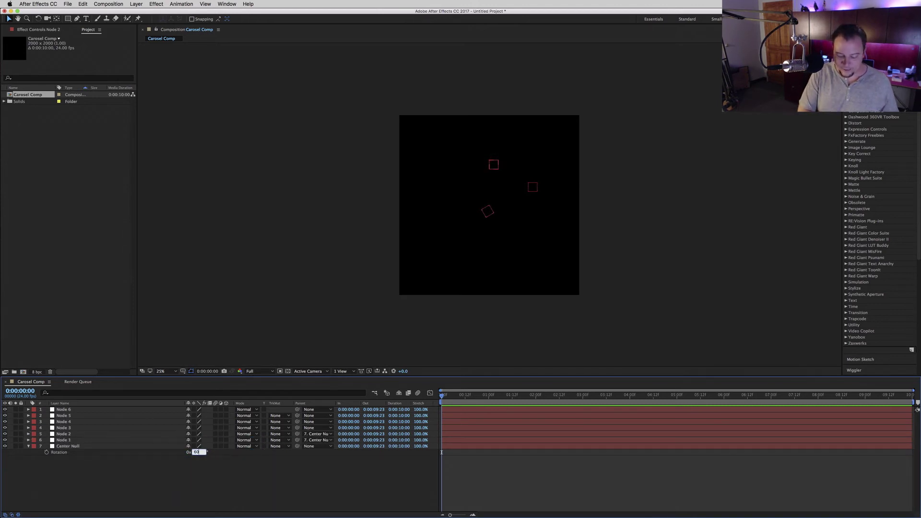
type("+60")
key("Return")
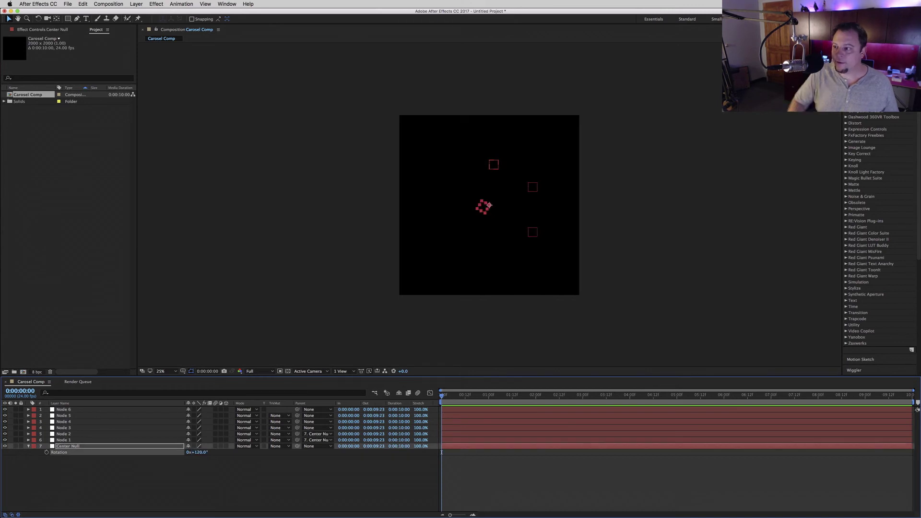
Give Node 3 a negated Center Null rotation expression and parent it to Center Null.
left_click(68, 430)
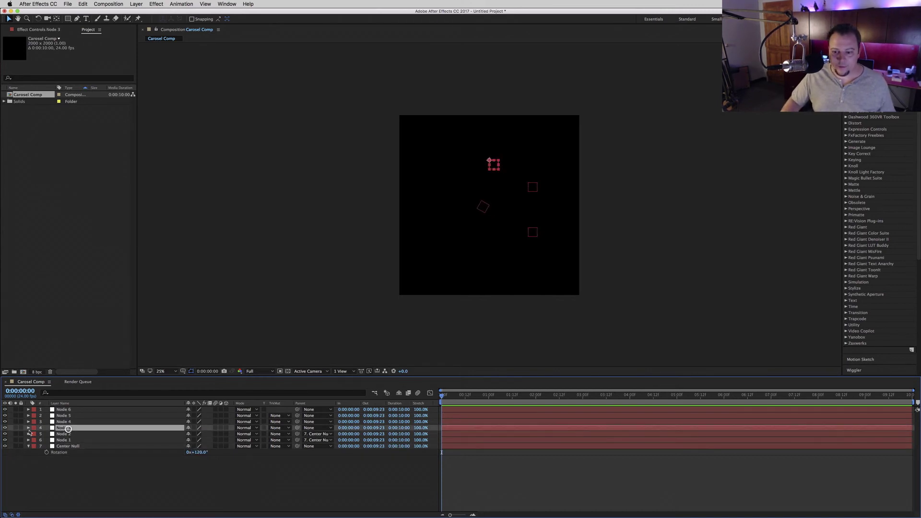
key("r")
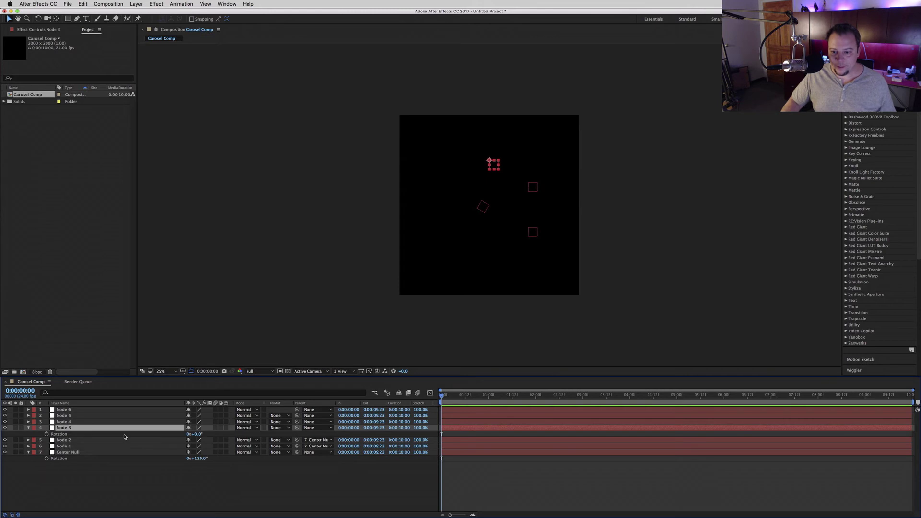
left_click(46, 434, "alt")
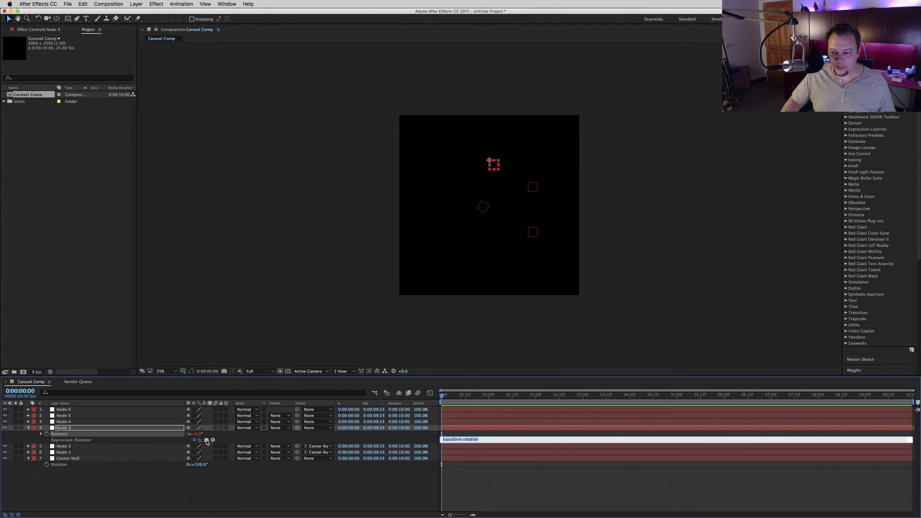
left_click_drag(207, 441, 67, 465)
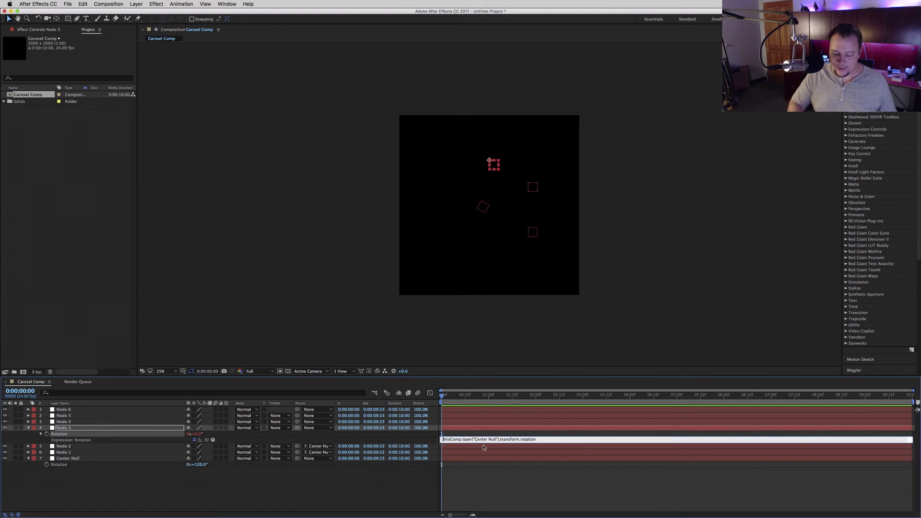
left_click(444, 439)
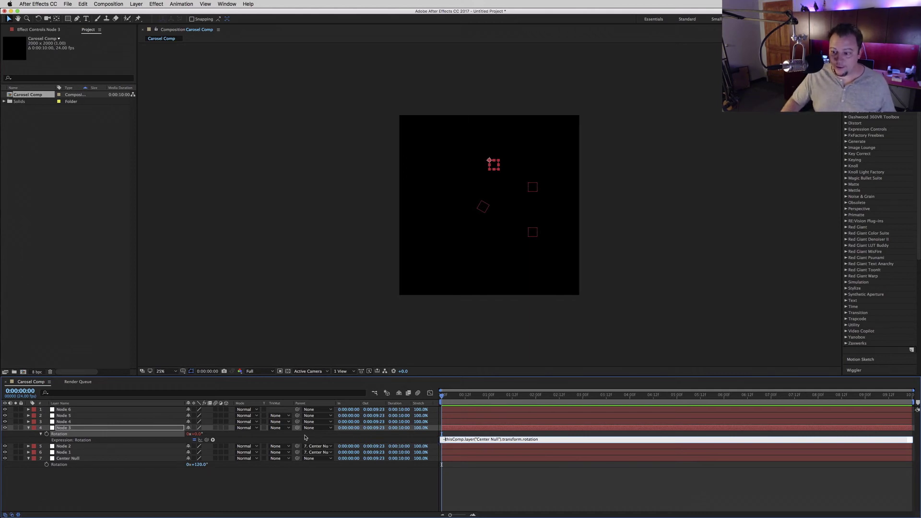
left_click_drag(299, 429, 80, 458)
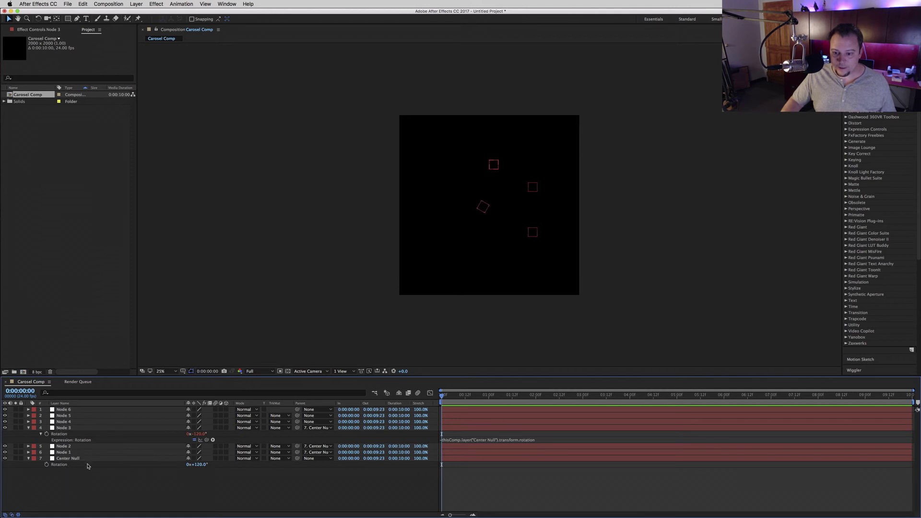
Set Center Null's Rotation to 180° by adding 60.
left_click(203, 465)
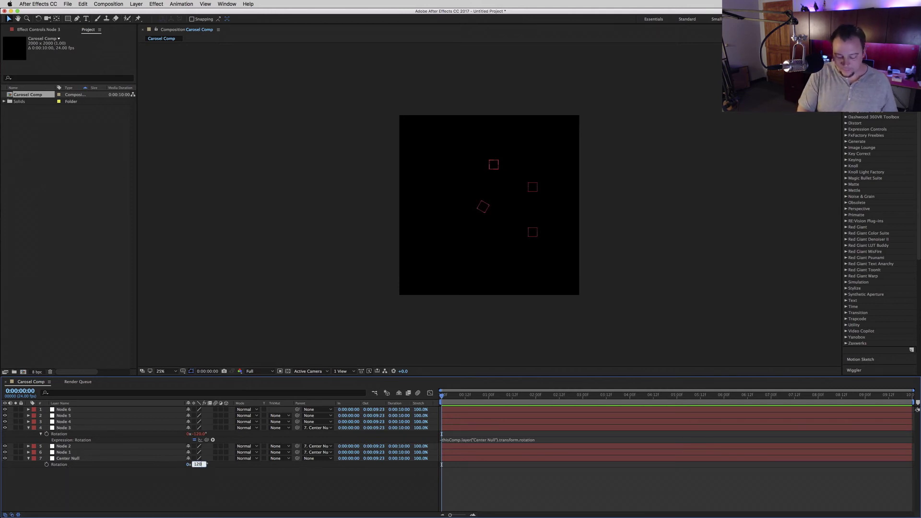
type("+60")
key("Return")
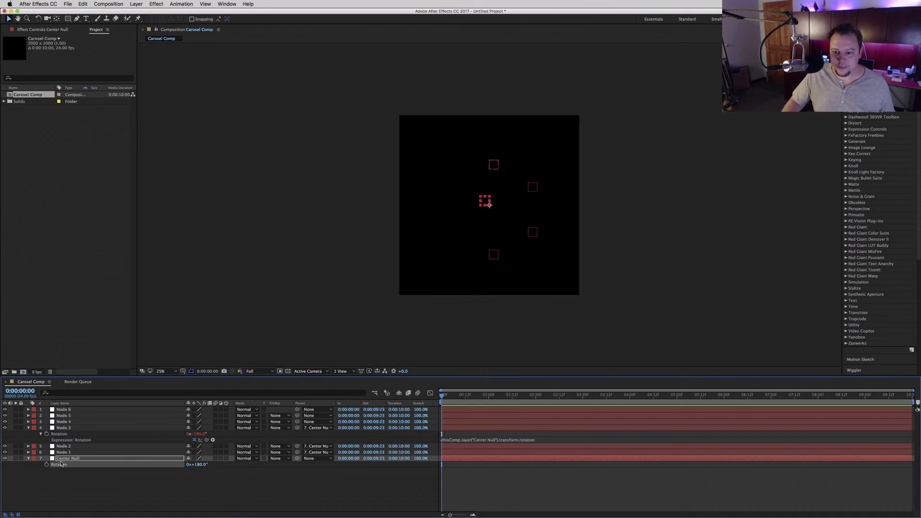
left_click(28, 427)
Link Node 4's Rotation to the negated Center Null Rotation and parent Node 4 to Center Null.
left_click(28, 421)
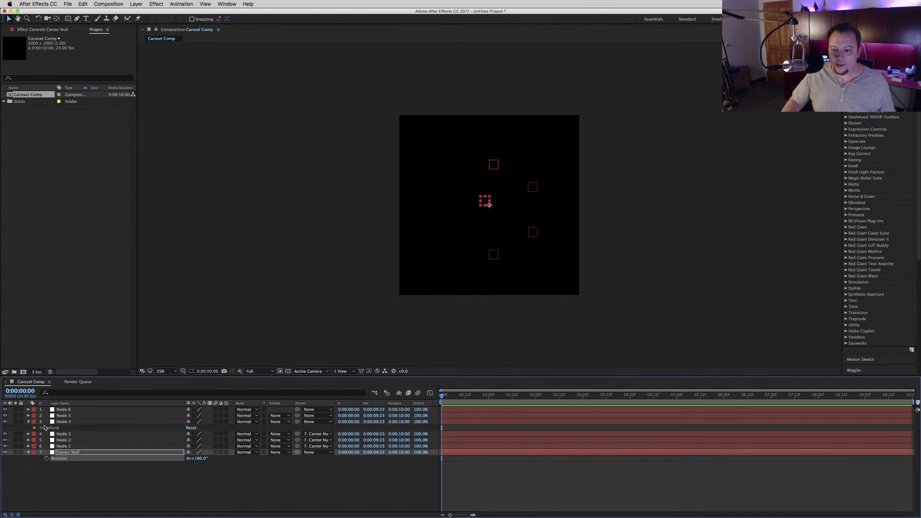
left_click(67, 422)
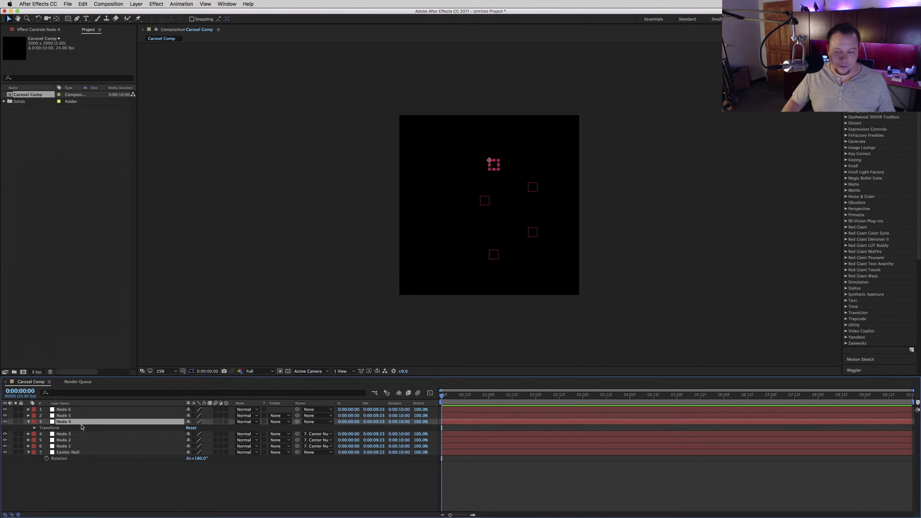
key("r")
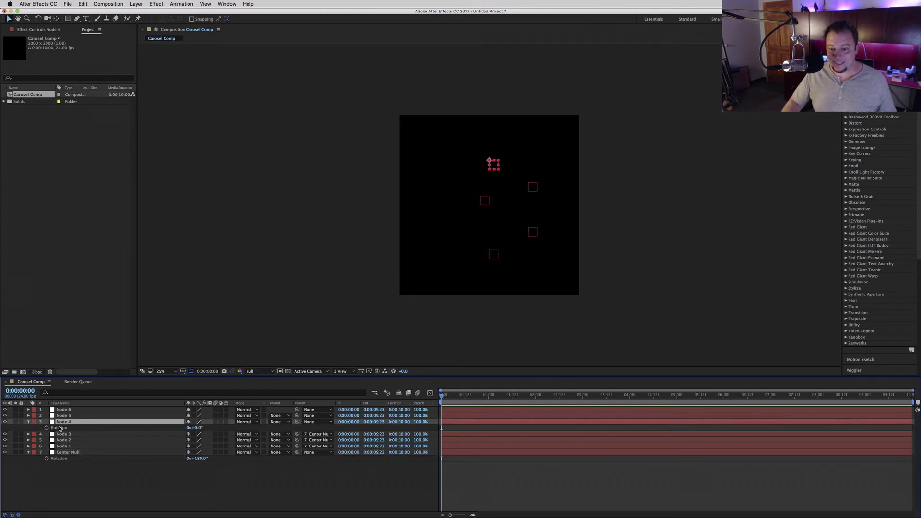
left_click(47, 428, "alt")
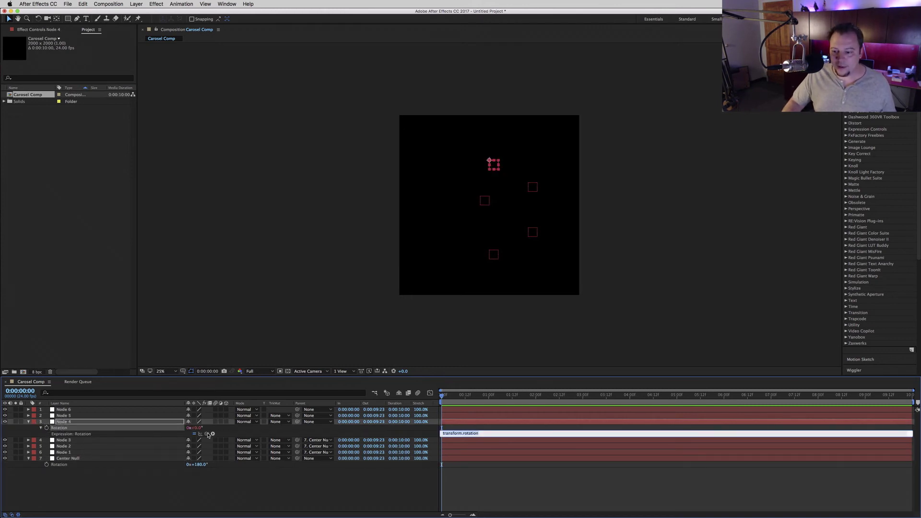
left_click_drag(207, 434, 76, 463)
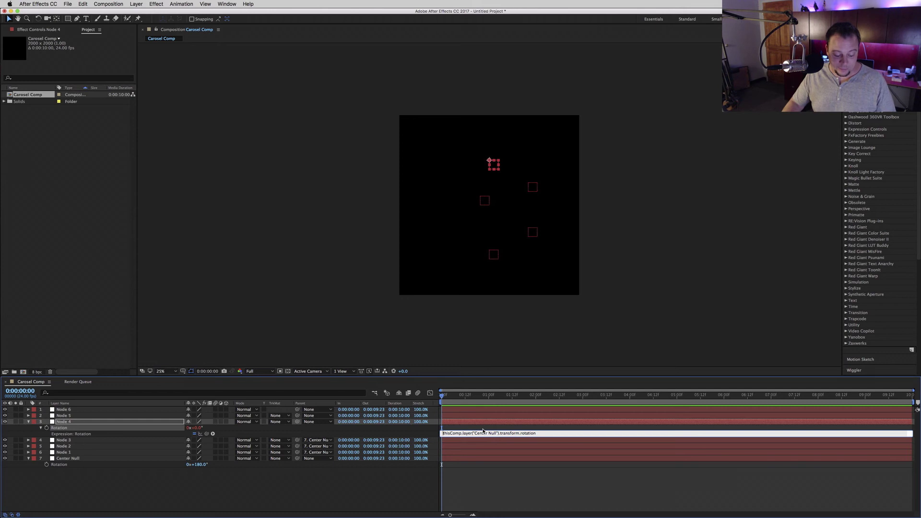
type("-")
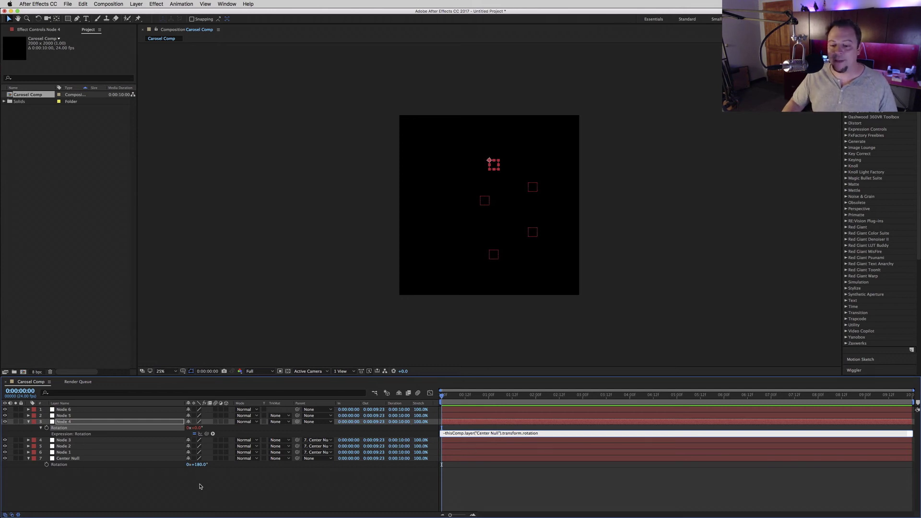
left_click_drag(296, 422, 98, 457)
left_click(176, 495)
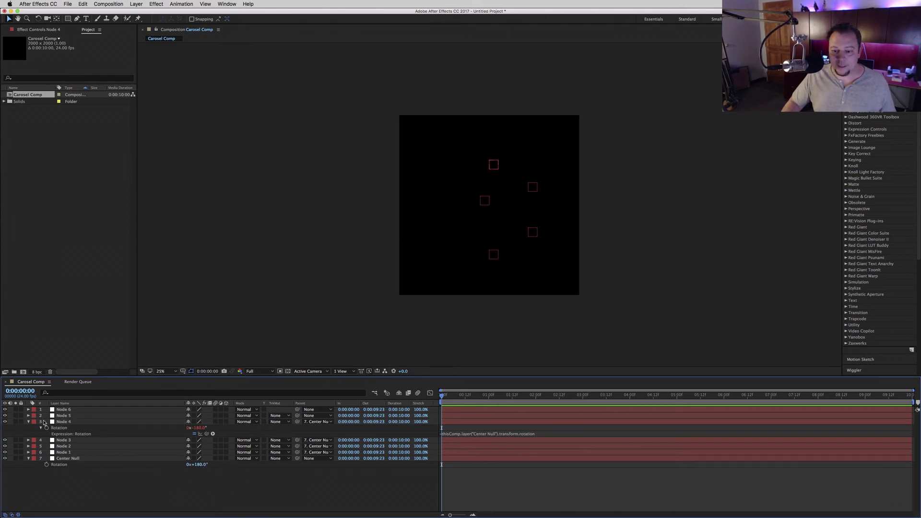
left_click(29, 422)
Add an expression to Node 5's rotation and set Center Null's rotation to 240°.
left_click(29, 415)
left_click(60, 415)
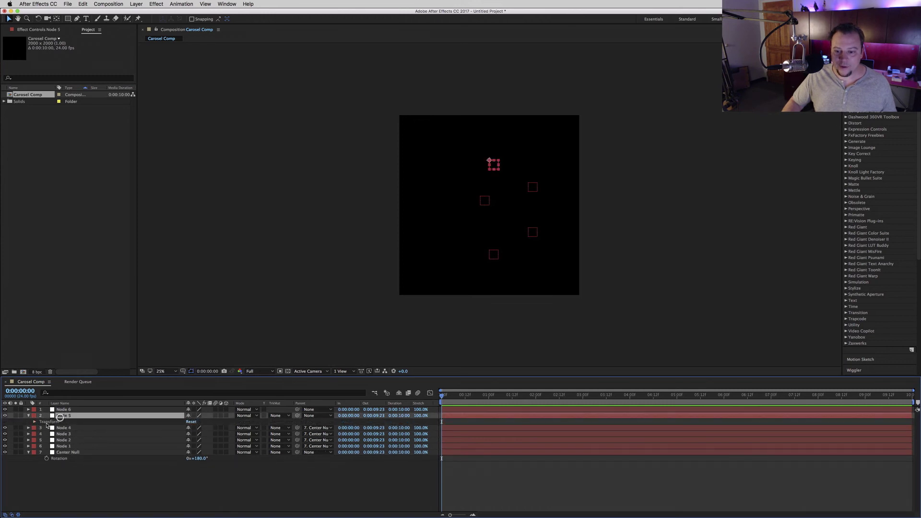
left_click(35, 422)
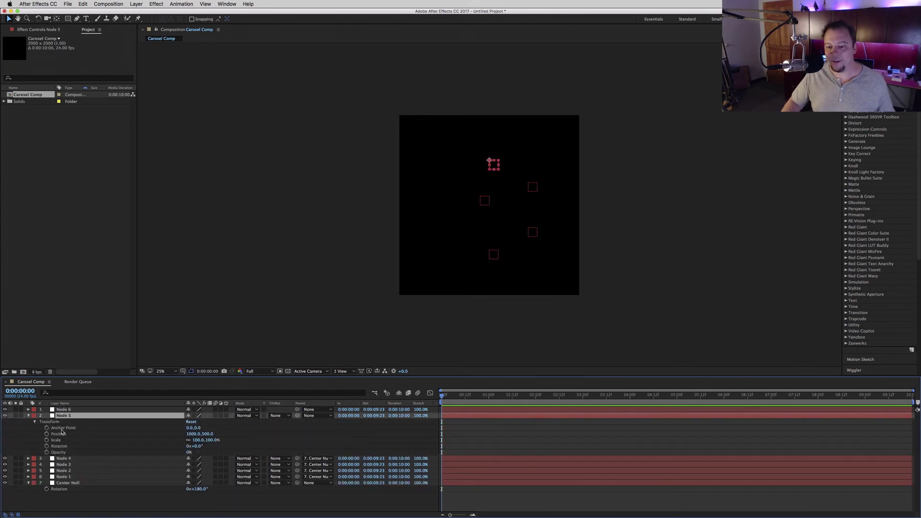
key("r")
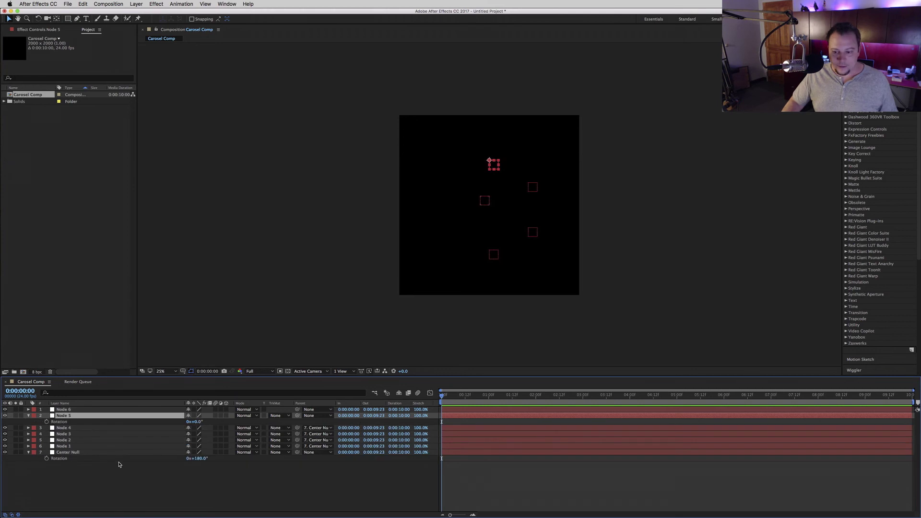
left_click(46, 422, "alt")
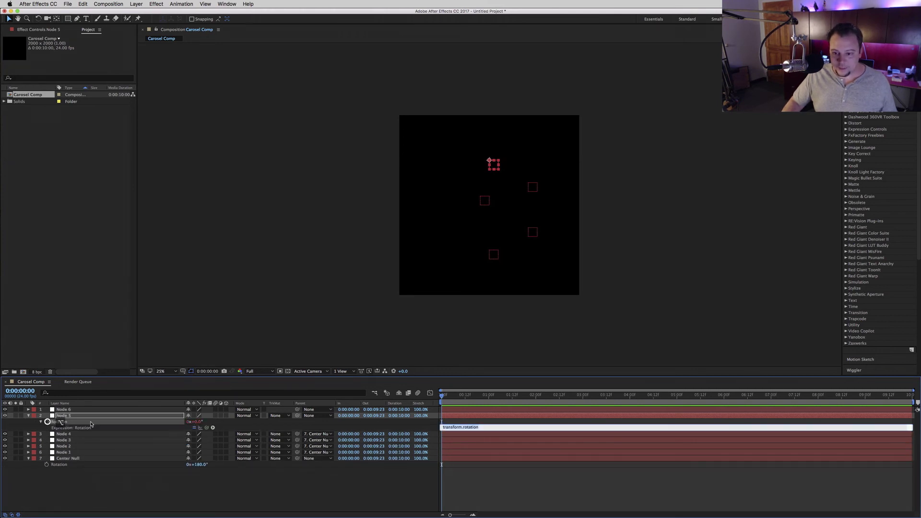
left_click(201, 464)
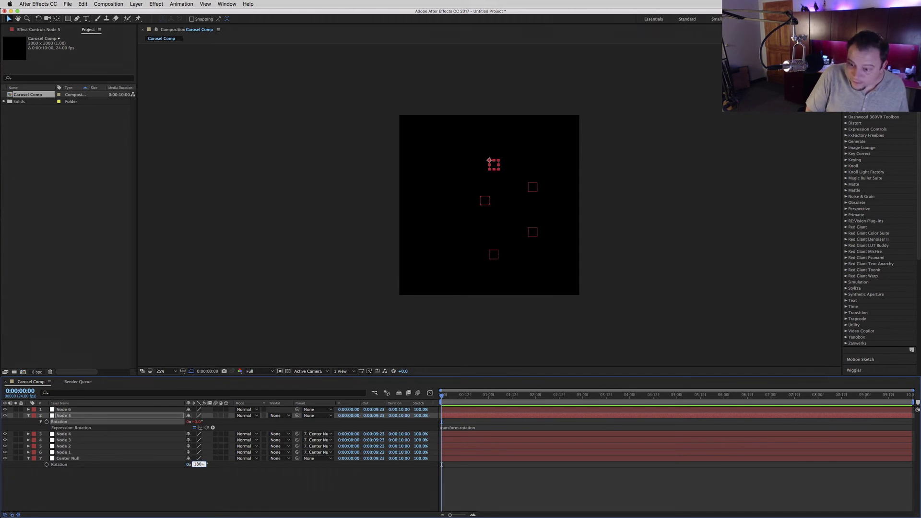
key("Return")
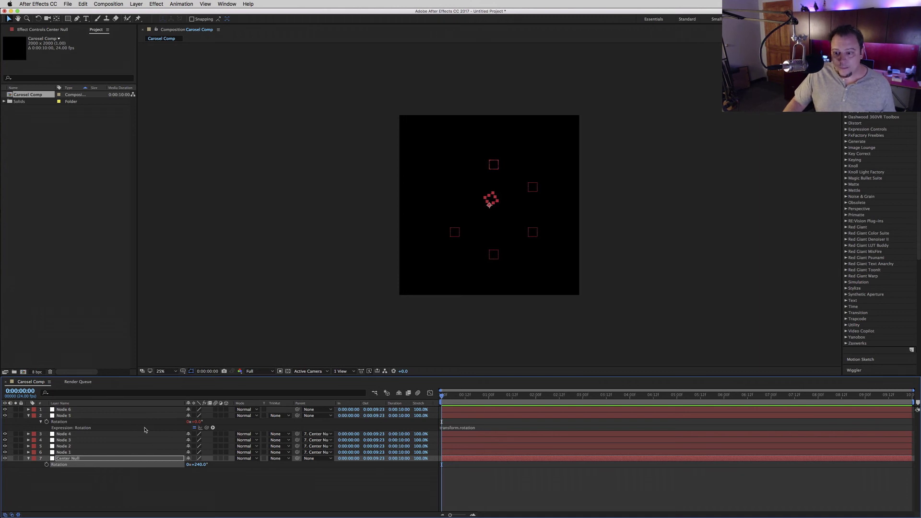
Link Node 5's rotation to negative Center Null rotation and parent Node 5 to Center Null.
left_click_drag(206, 429, 76, 464)
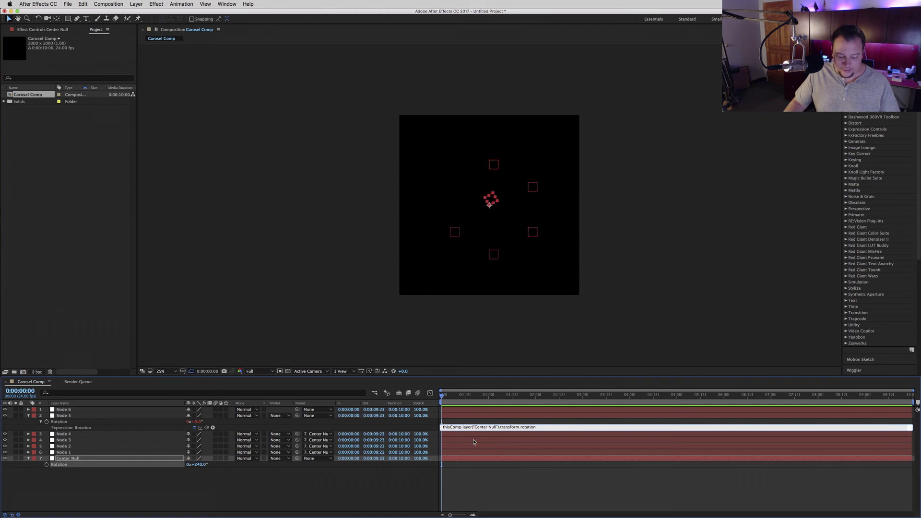
type("-")
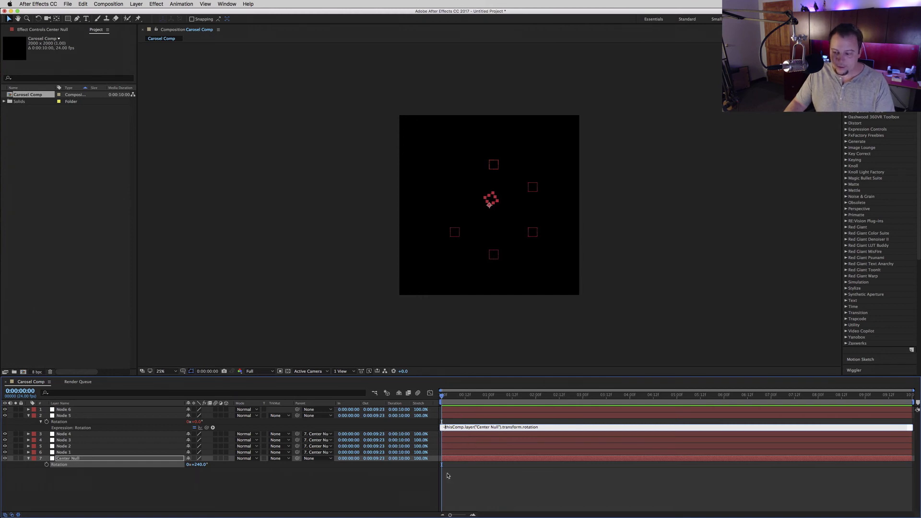
left_click(383, 489)
left_click_drag(297, 415, 70, 459)
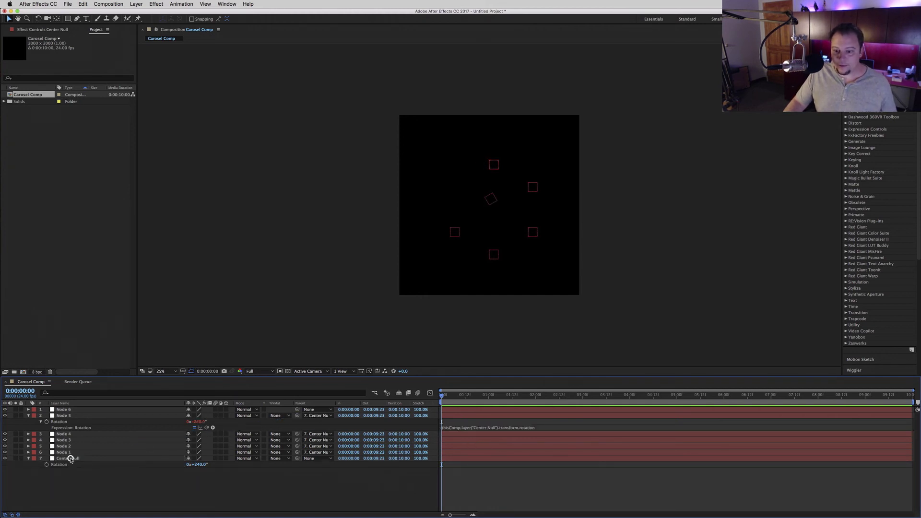
Turn Center Null's rotation to 300° and collapse Node 5.
left_click(204, 464)
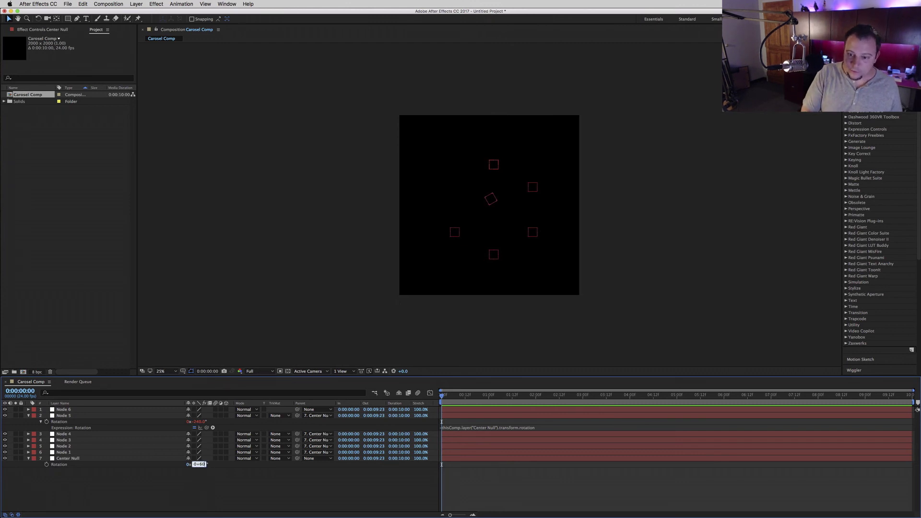
key("Return")
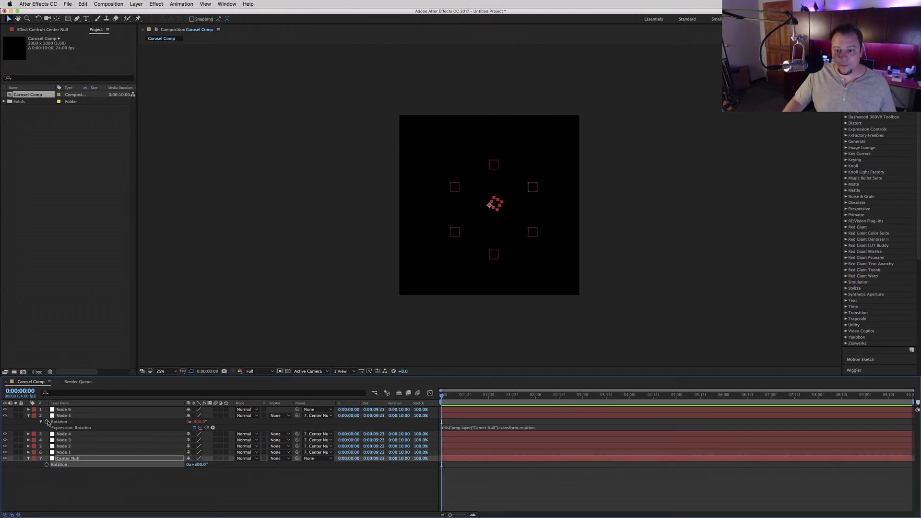
left_click(29, 415)
Give Node 6 a rotation expression of minus Center Null's rotation and parent it to Center Null.
left_click(28, 409)
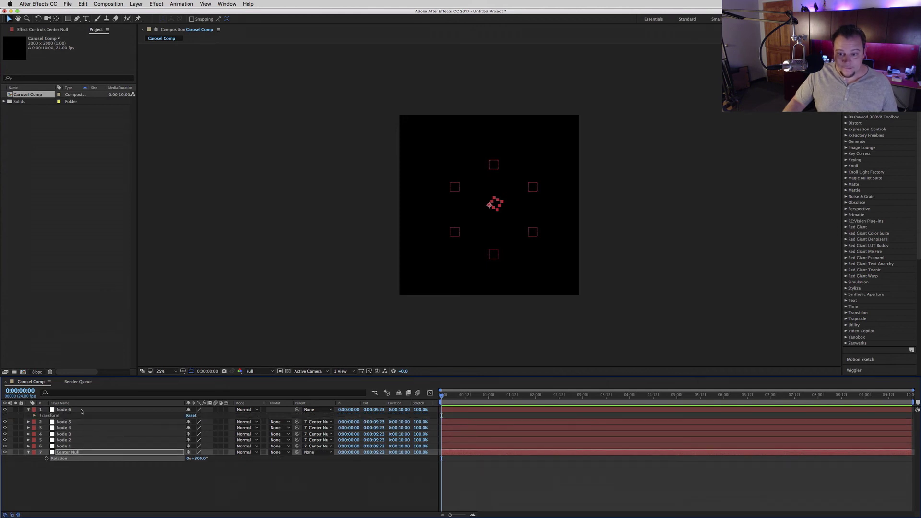
left_click(81, 410)
key("r")
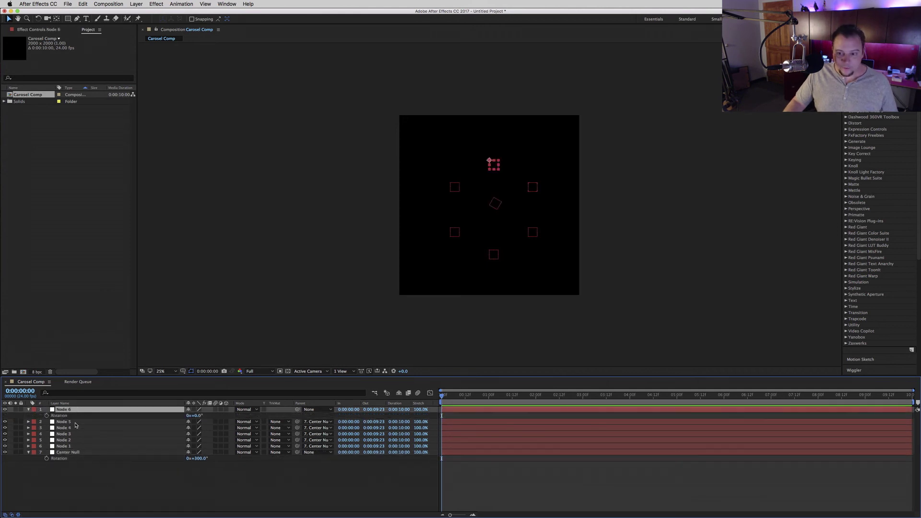
left_click(47, 415, "alt")
left_click_drag(206, 422, 98, 460)
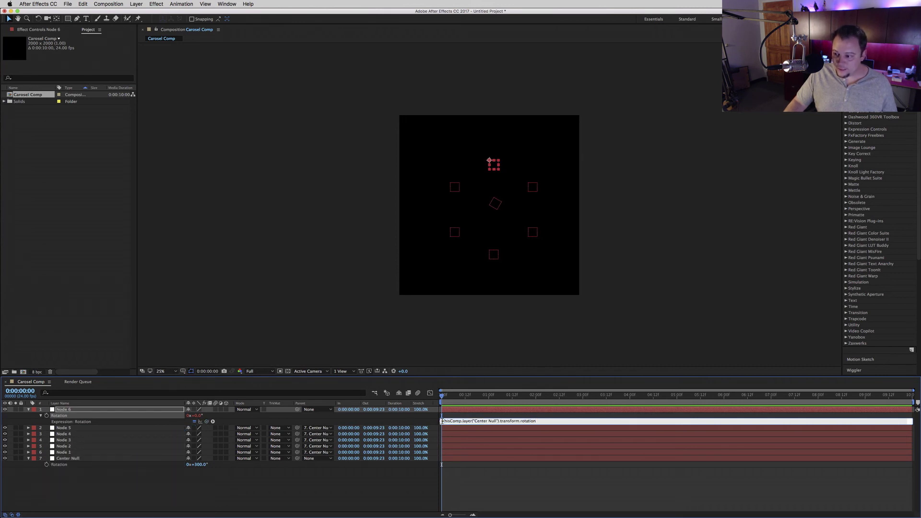
type("-")
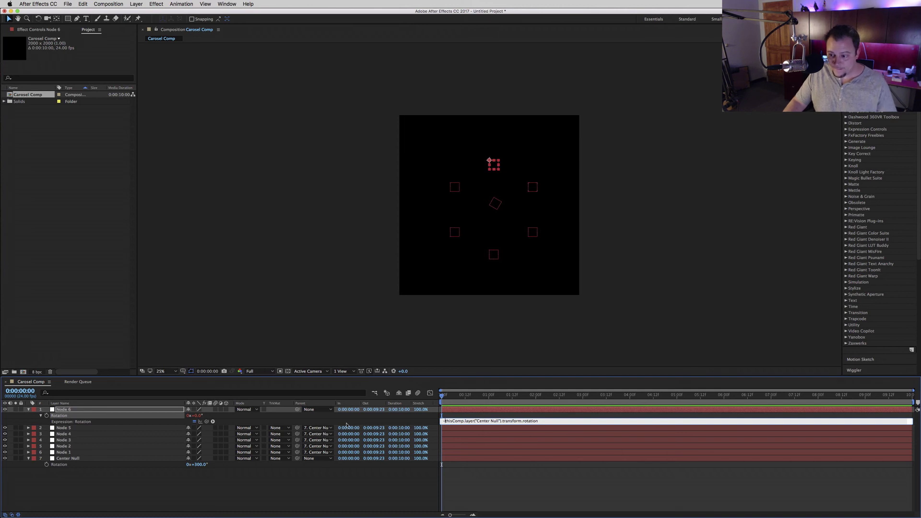
left_click_drag(298, 409, 87, 458)
Scrub Center Null's rotation to check all six nodes stay upright.
left_click(97, 488)
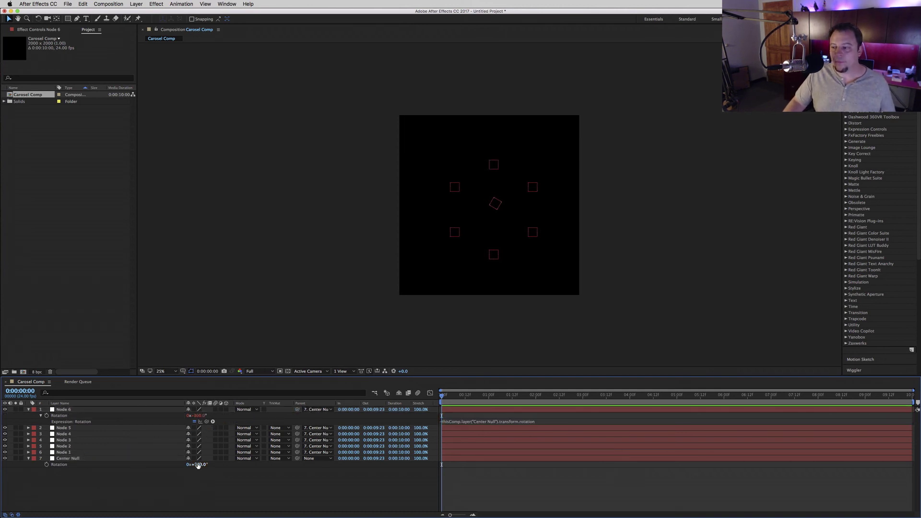
left_click_drag(197, 464, 215, 483)
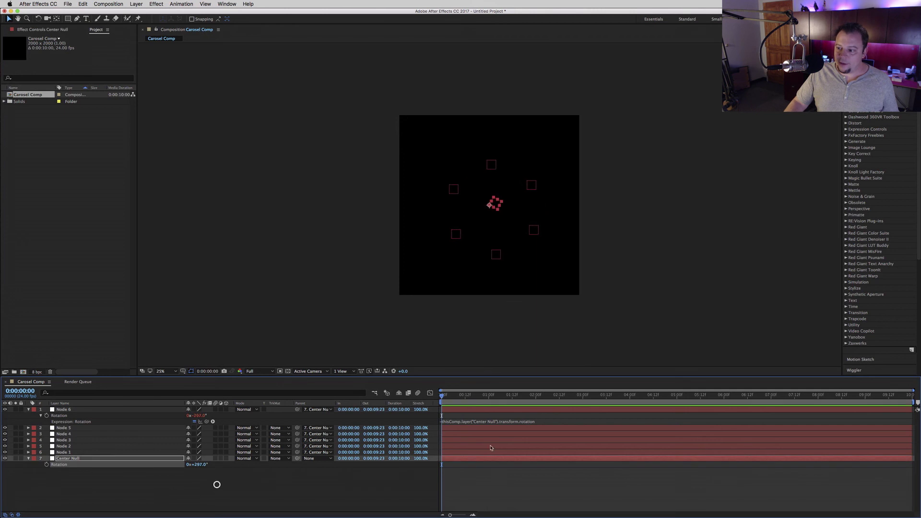
left_click(29, 410)
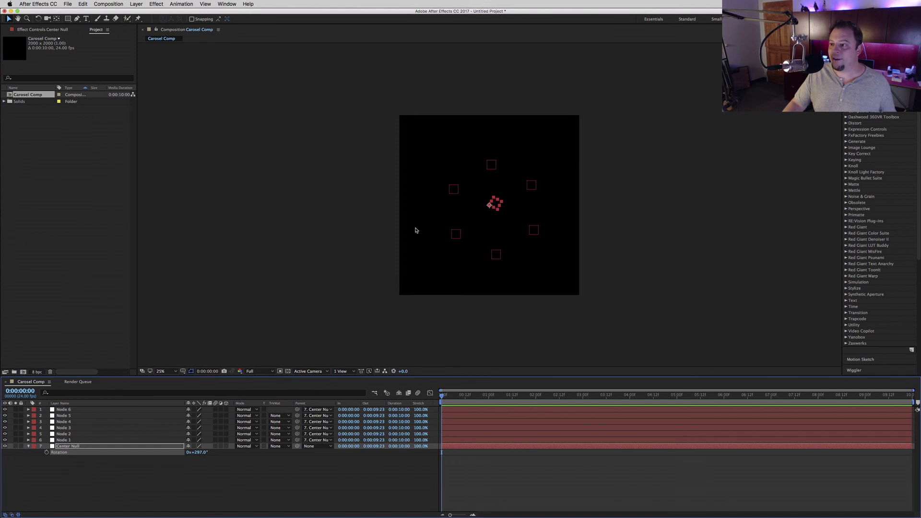
Enable 3D on all seven layers and add a new camera layer, Camera 1.
left_click_drag(226, 409, 228, 464)
right_click(99, 495)
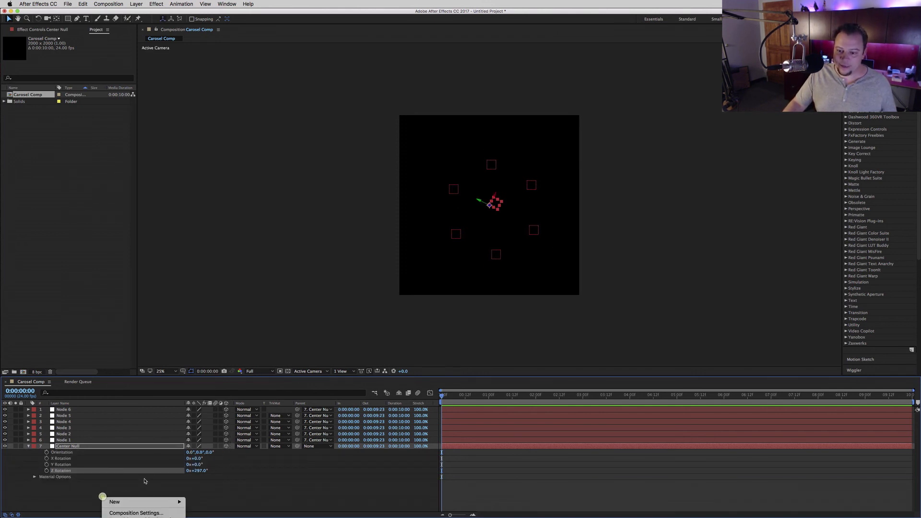
mouse_move(144, 502)
left_click(201, 517)
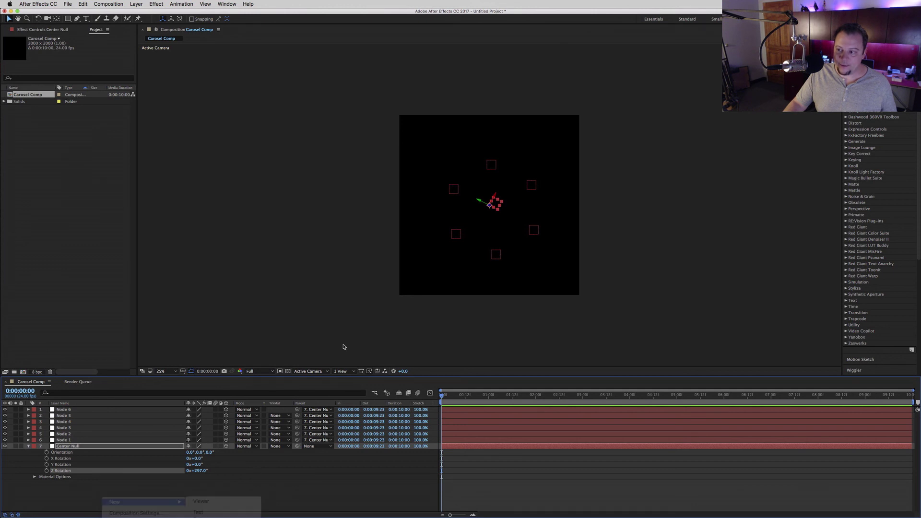
left_click(241, 211)
Orbit the camera for a perspective view, then spin Center Null around Z to preview.
key("c")
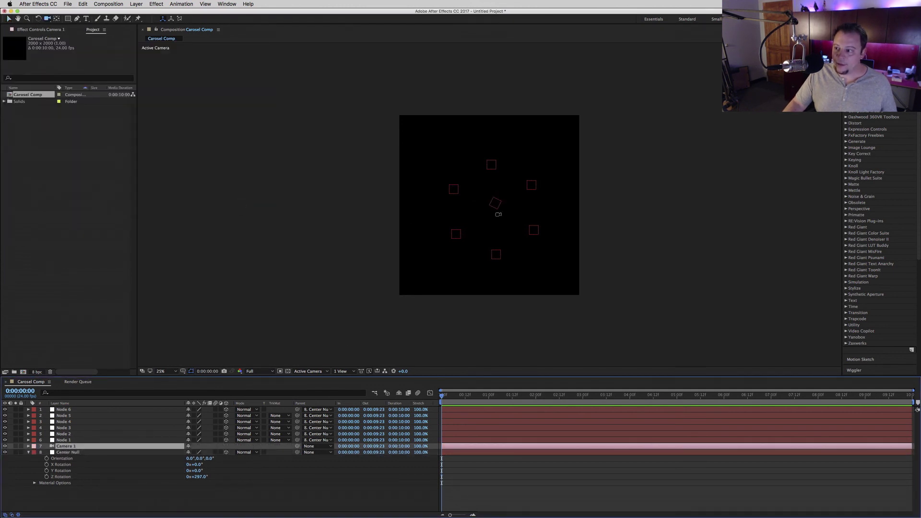
mouse_move(501, 228)
left_mouse_down()
mouse_move(503, 200)
mouse_move(507, 211)
left_mouse_up()
left_click_drag(450, 394, 596, 394)
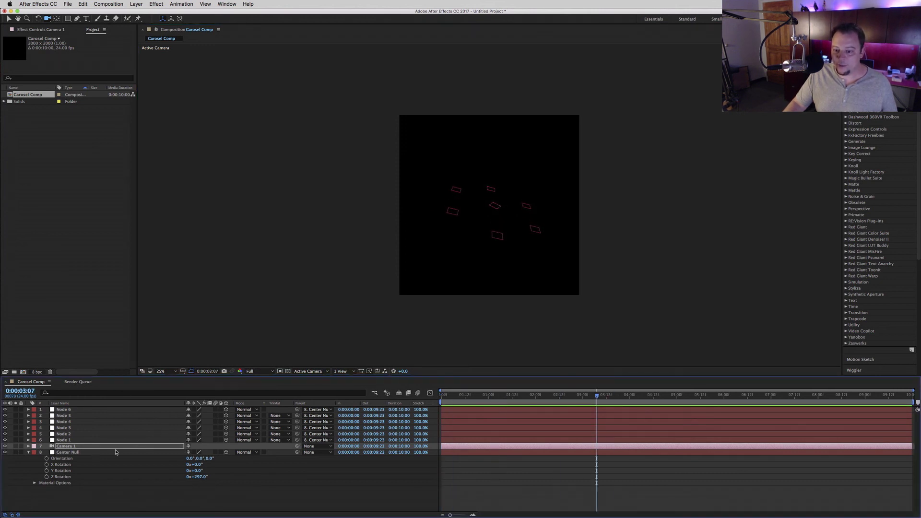
left_click_drag(198, 476, 261, 488)
left_click_drag(580, 396, 512, 395)
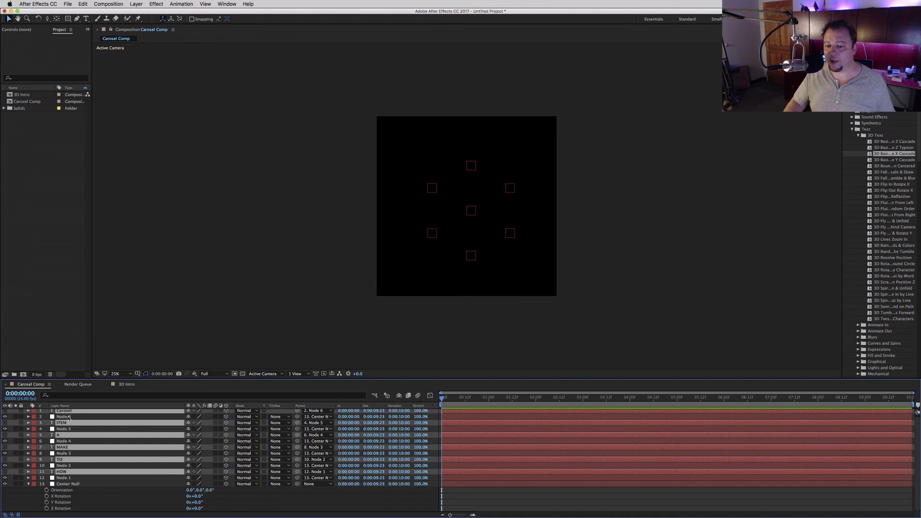
Switch to the 3D Intro composition with the finished text carousel on red.
left_click(120, 386)
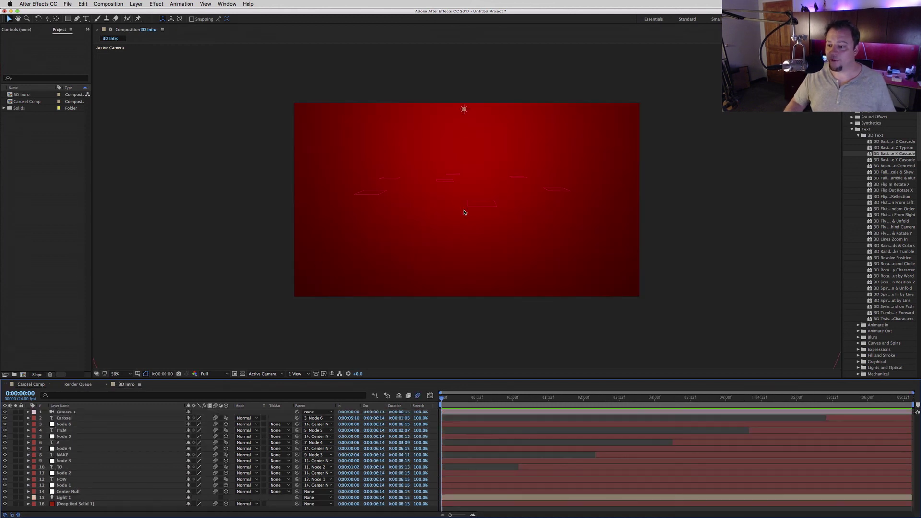